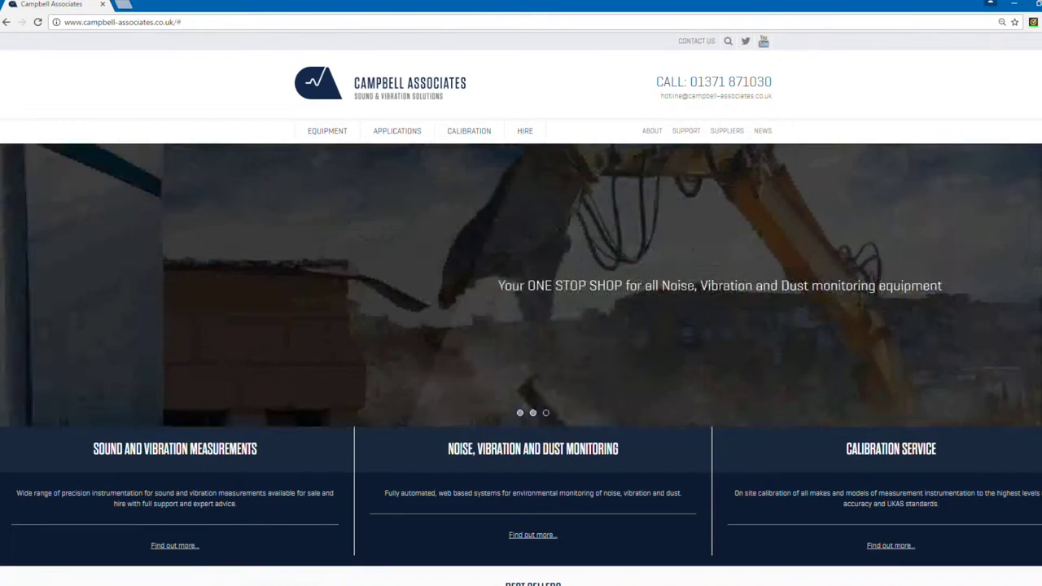
Step: Open the License form from About > Information, then switch to the Notepad e-mail instructions
mouse_move(415, 583)
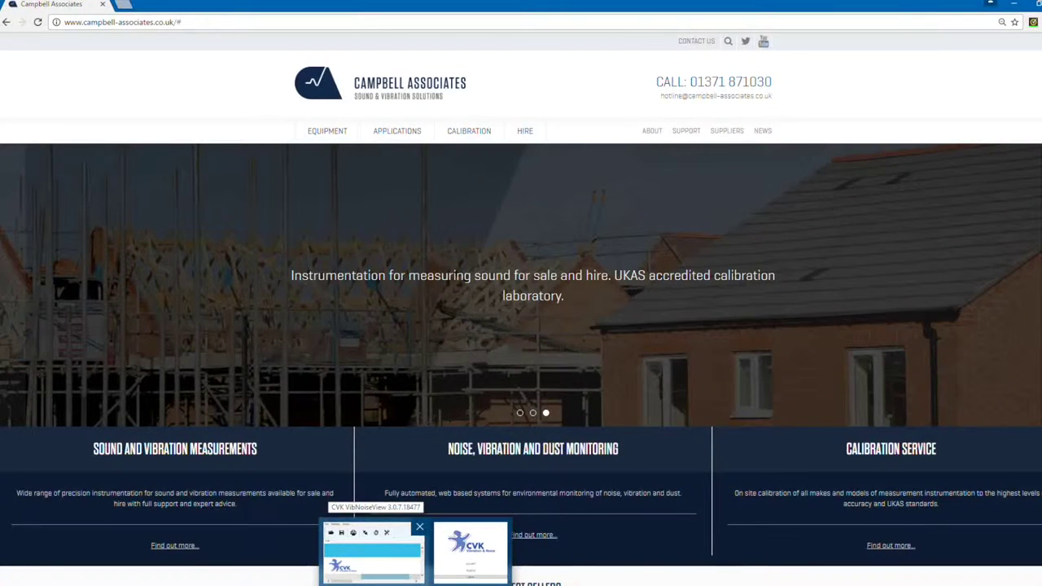
click(373, 554)
click(122, 78)
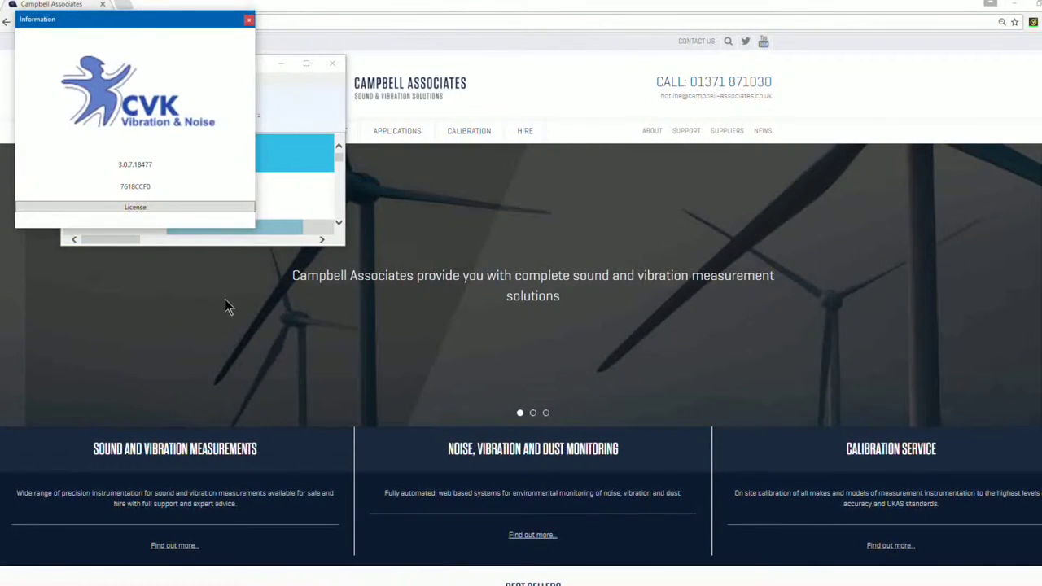
click(180, 208)
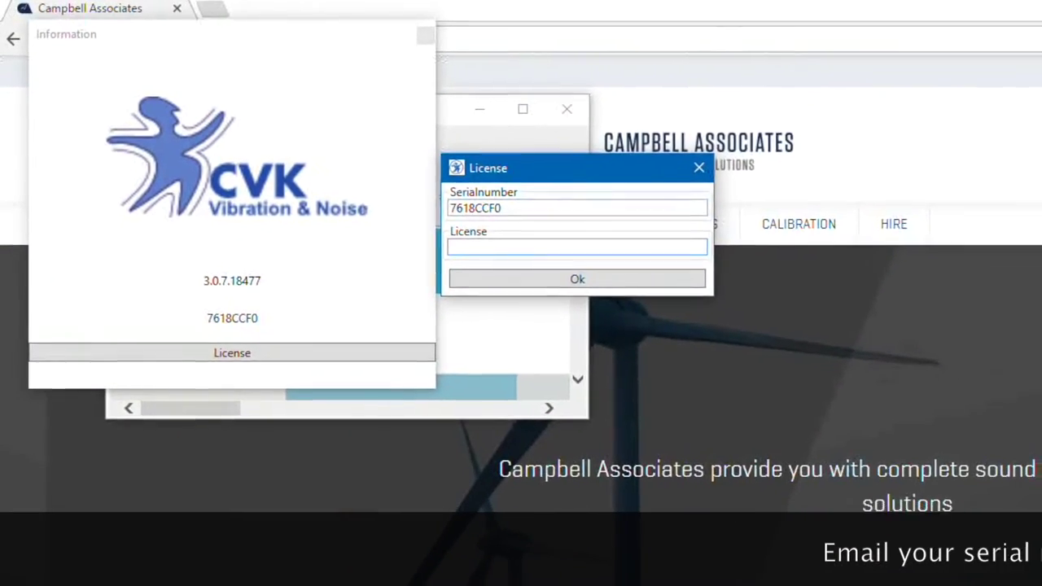
key(alt+Tab)
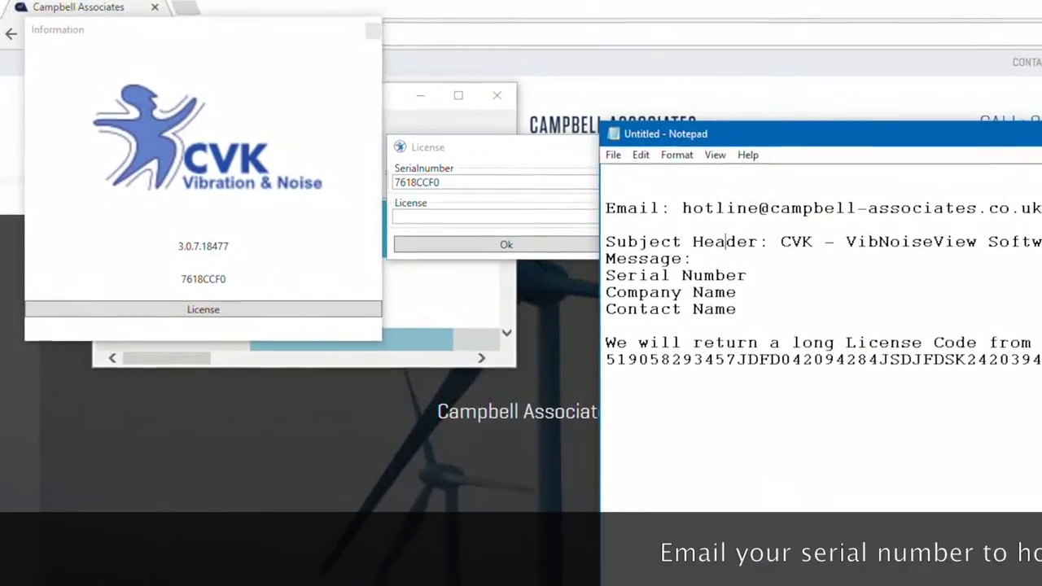
click(693, 254)
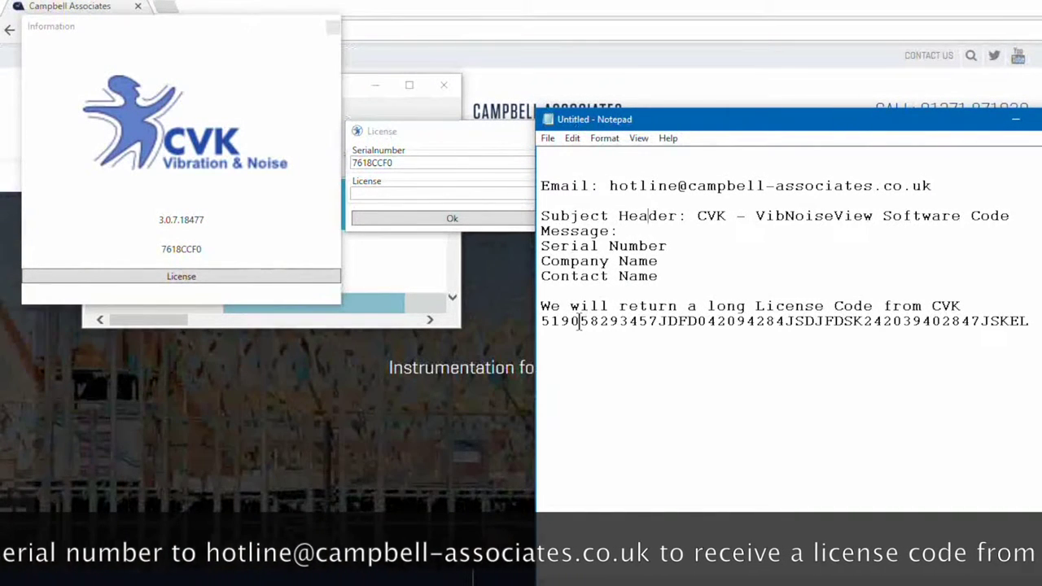
Step: Enter the license code received from CVK, confirm it, and dismiss the restart notice
click(471, 193)
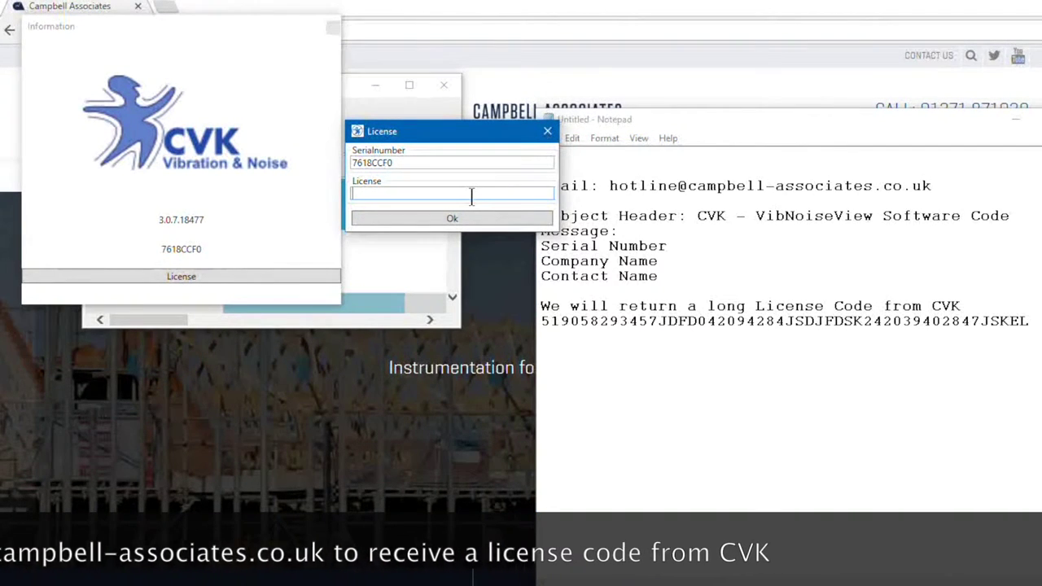
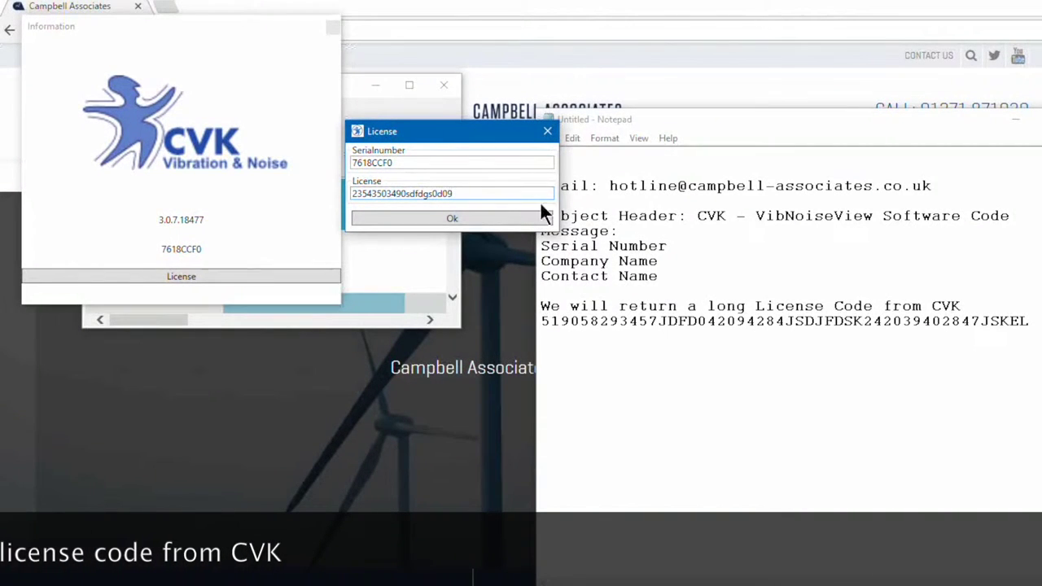
click(501, 221)
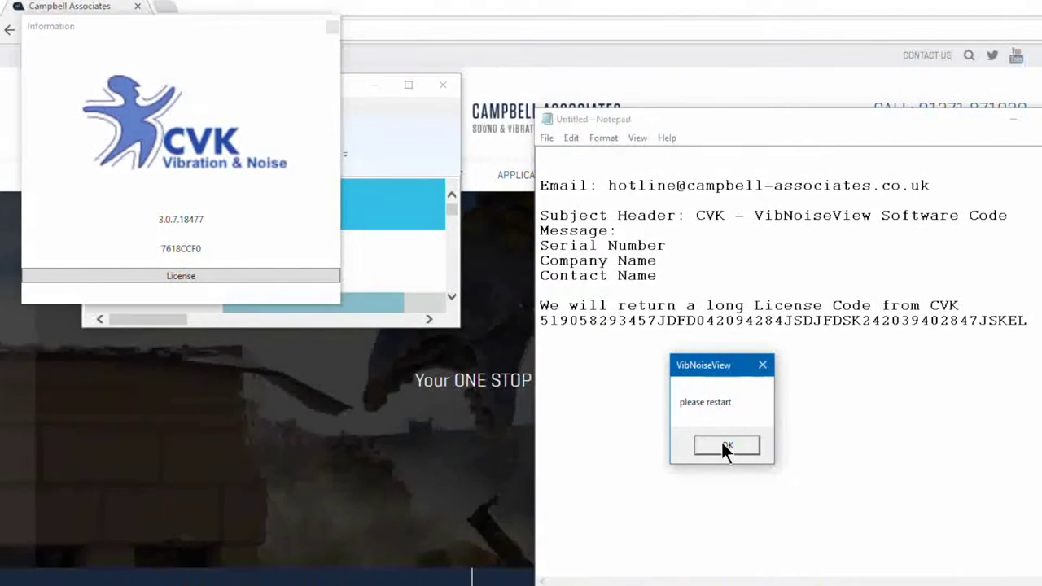
click(722, 446)
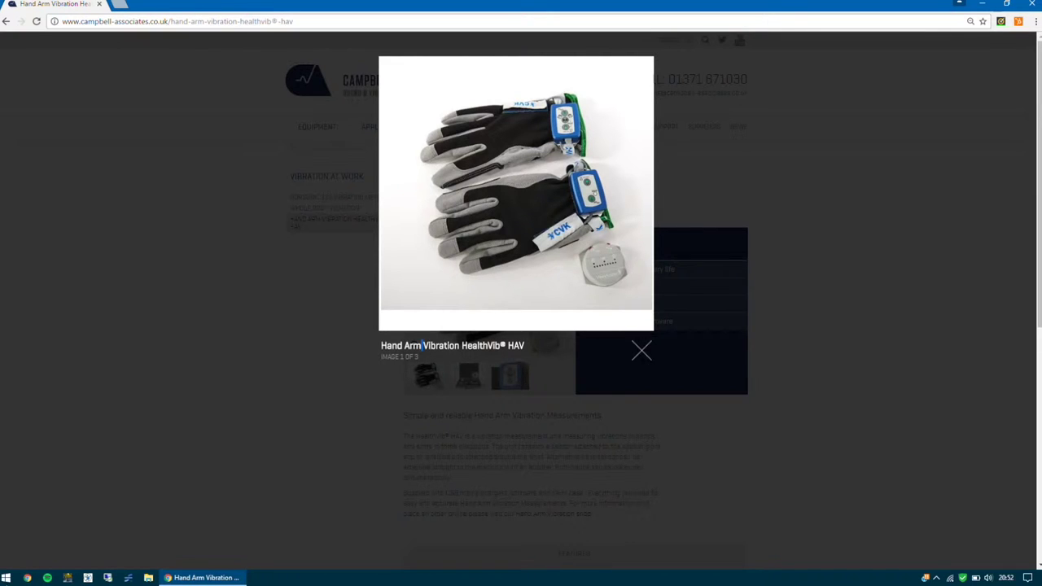
Step: Relaunch VibNoiseView by searching 'VIBNOI' from the Start menu
click(6, 577)
click(31, 510)
text(VIBNOI)
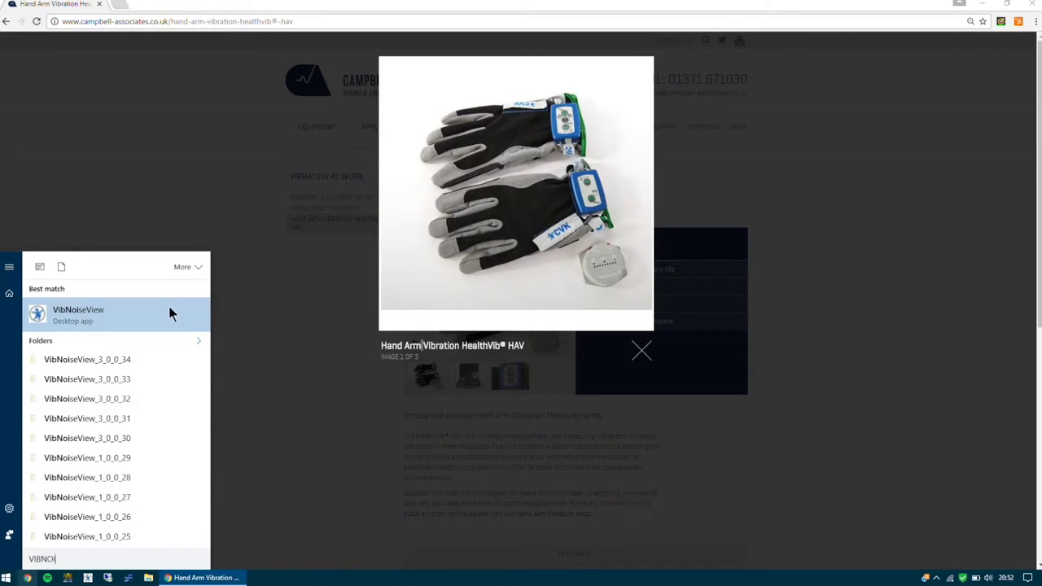
click(170, 310)
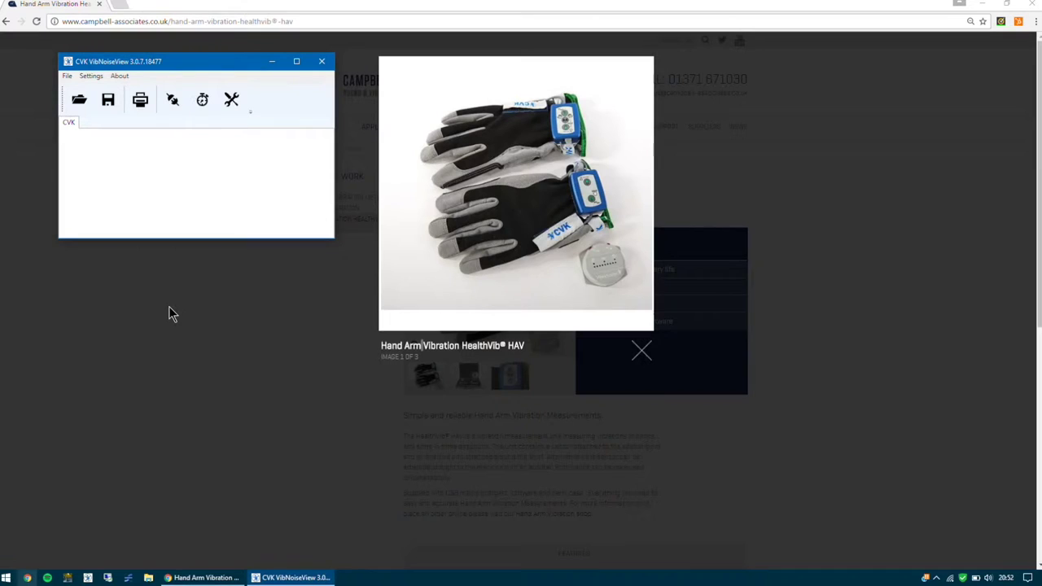
Step: Maximize VibNoiseView and create a new HAV measurement project via File > New
click(296, 62)
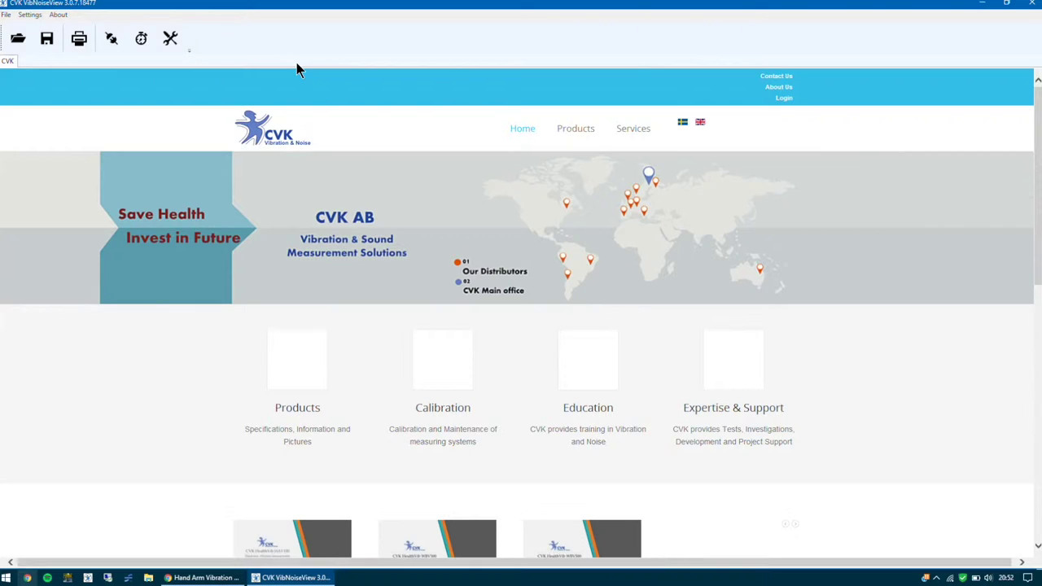
click(7, 16)
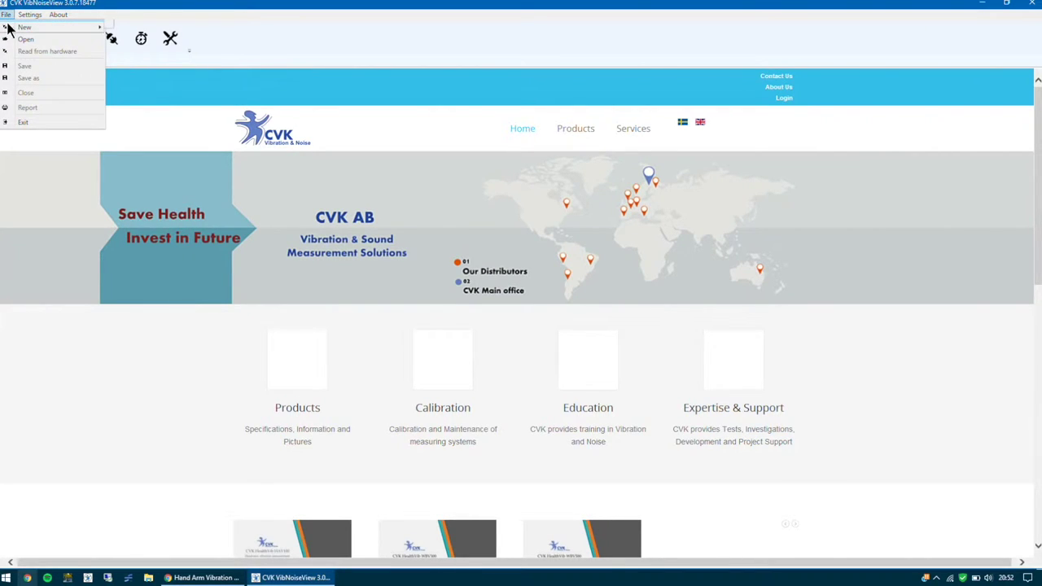
mouse_move(8, 29)
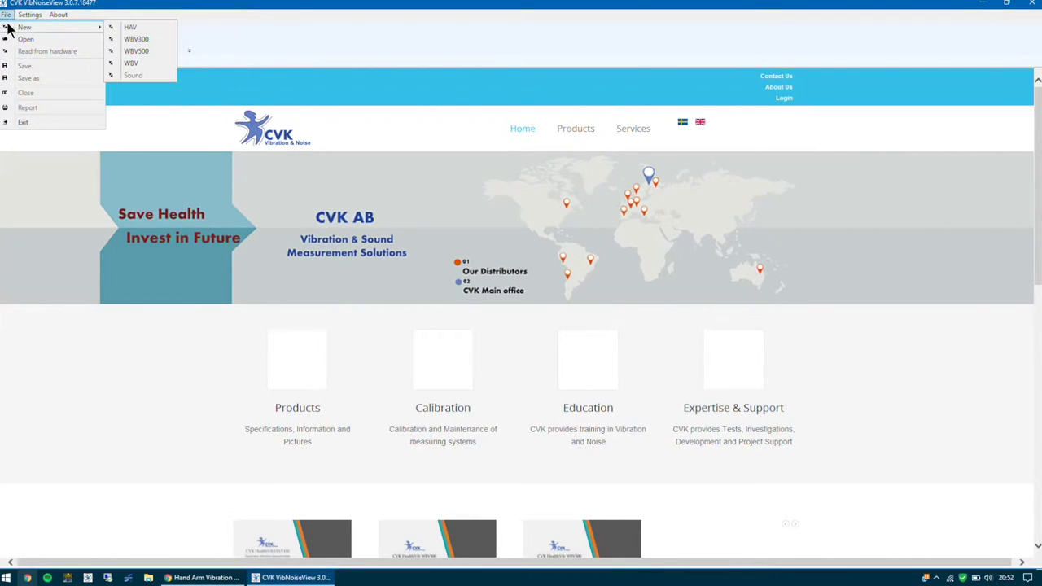
click(144, 27)
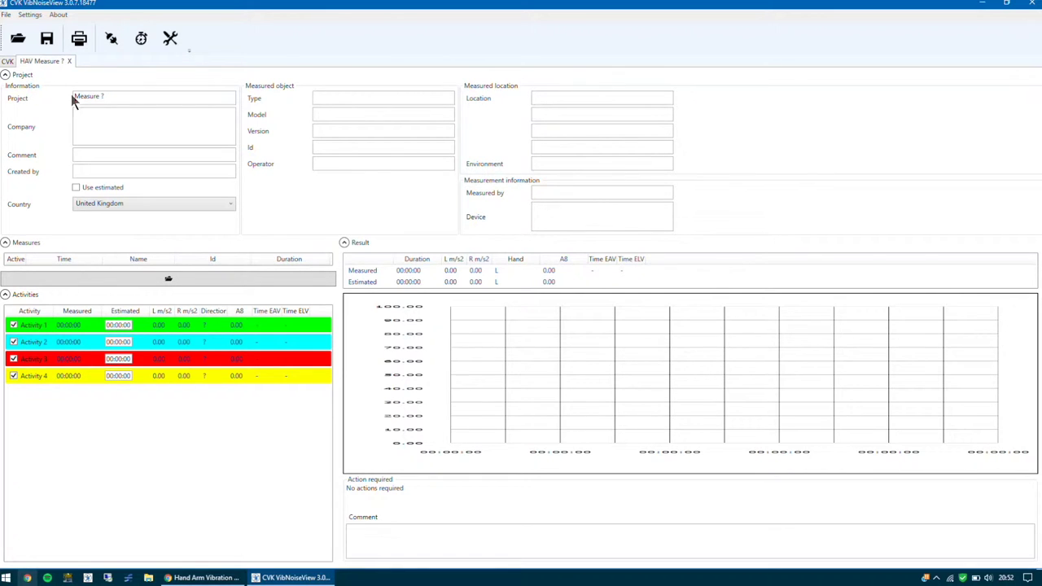
Step: Name the project 'Test Measurement', set Company to 'COMPANY NAME', and enter the creator's name
drag(112, 98, 56, 92)
text(t est Measurement)
click(100, 121)
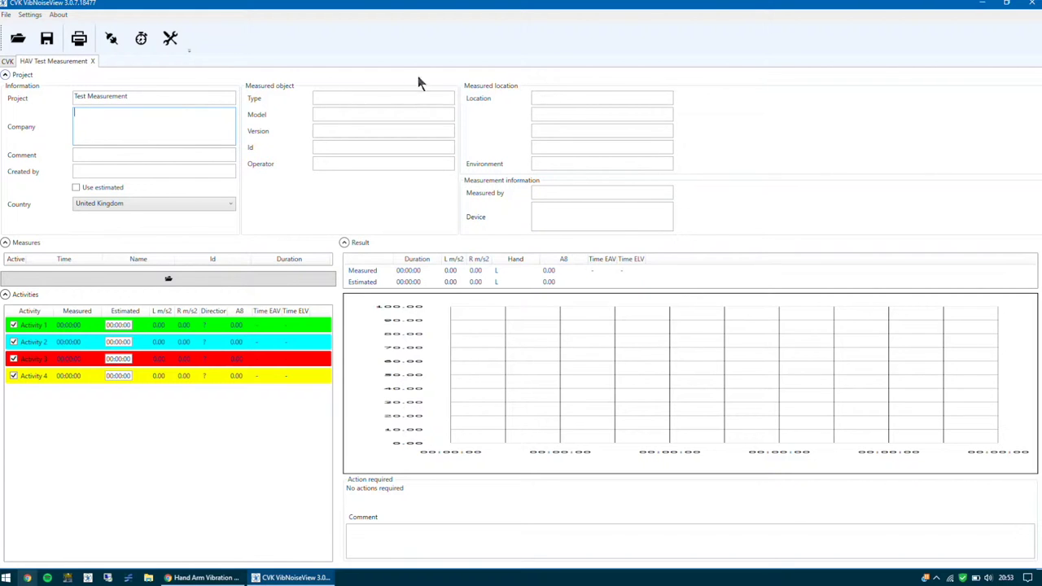
text(COMPANY NAME)
click(151, 155)
click(139, 169)
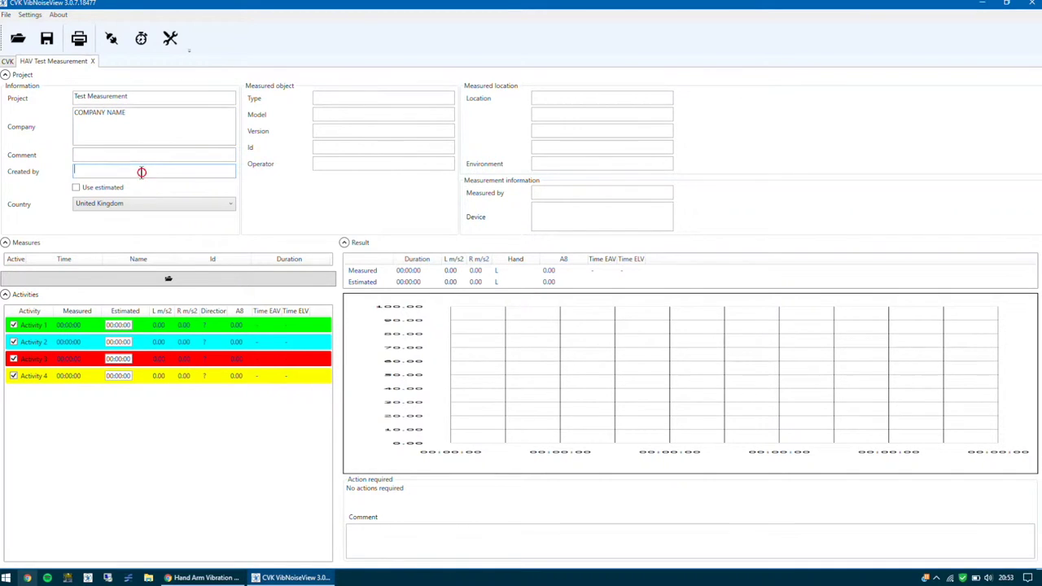
text(ANTHONY)
Step: Set the measured object's Type to CHEAP DRILL, Model to CHEAPY 2 and Version to V1
click(318, 99)
text(CHEAP DRILL)
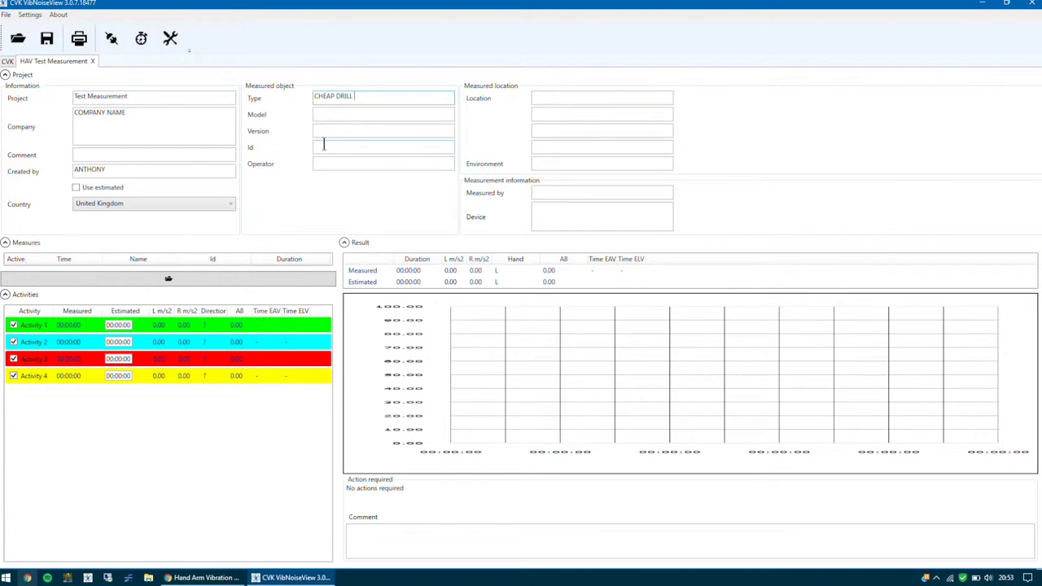
click(351, 114)
text(CHEAPY 2)
key(Tab)
text(V1)
Step: Enter Id 12453 and the operator's name, then select the first activity
click(347, 146)
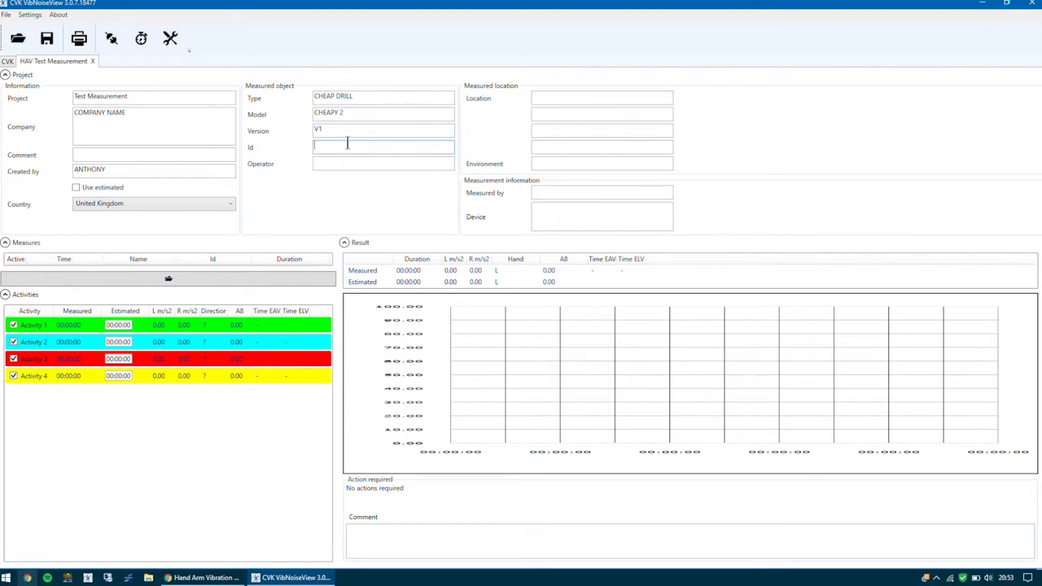
text(12453)
key(Tab)
text(A)
text(OE)
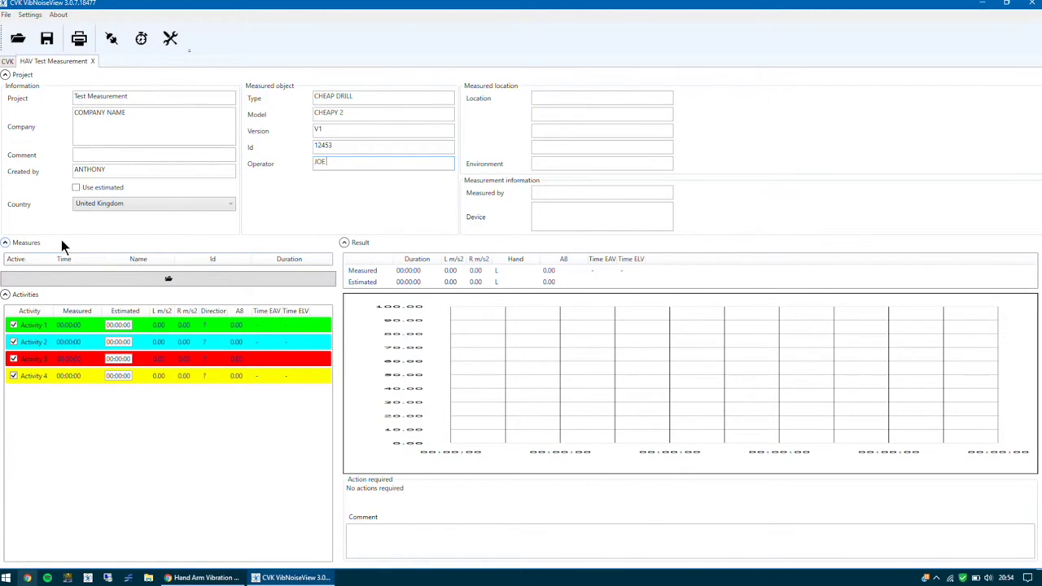
click(65, 345)
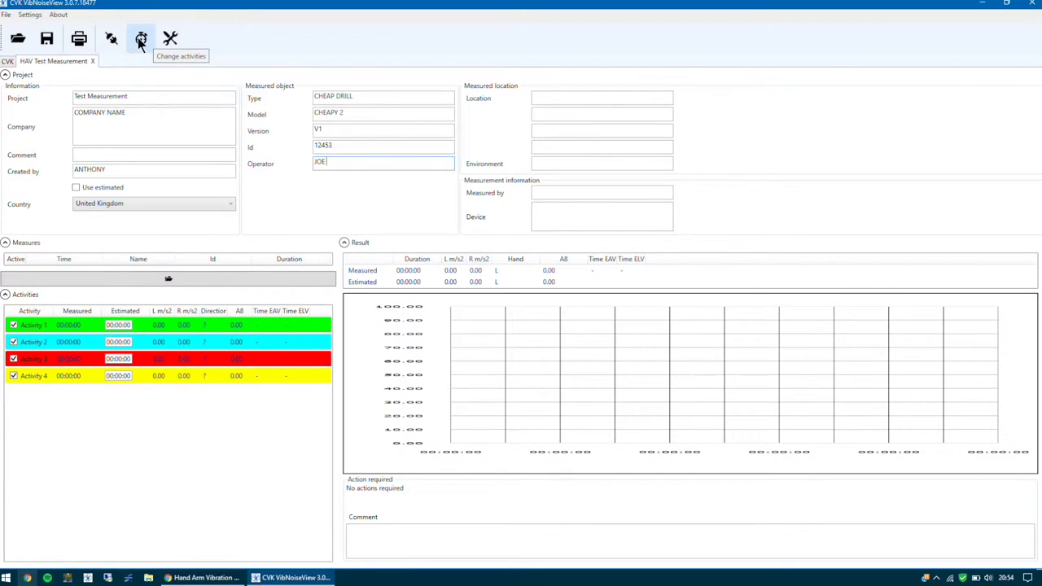
Step: Download the device's stored measures, listing recordings of 00:00:59 and 00:02:36
click(37, 343)
click(38, 374)
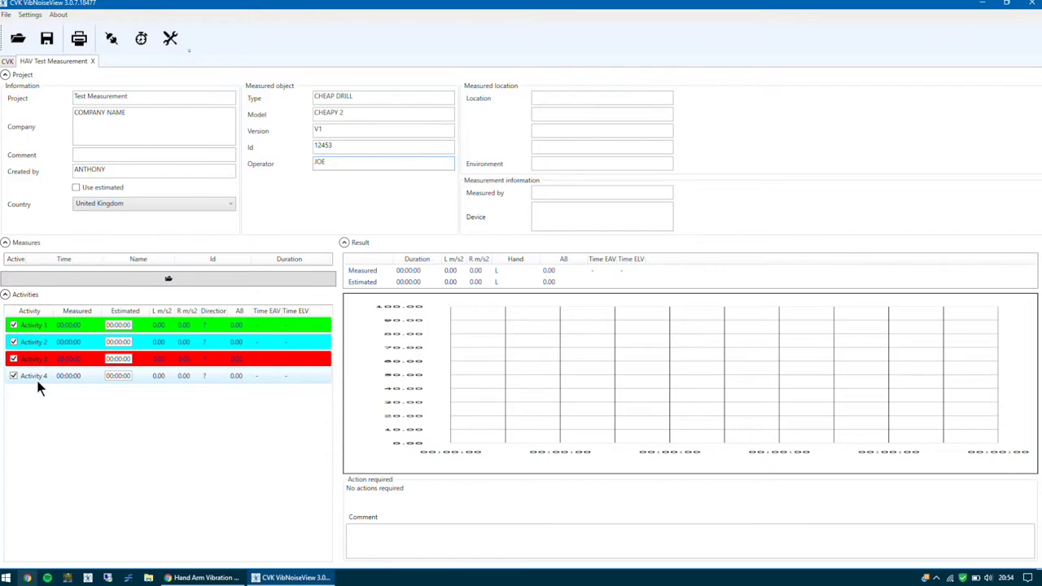
click(36, 377)
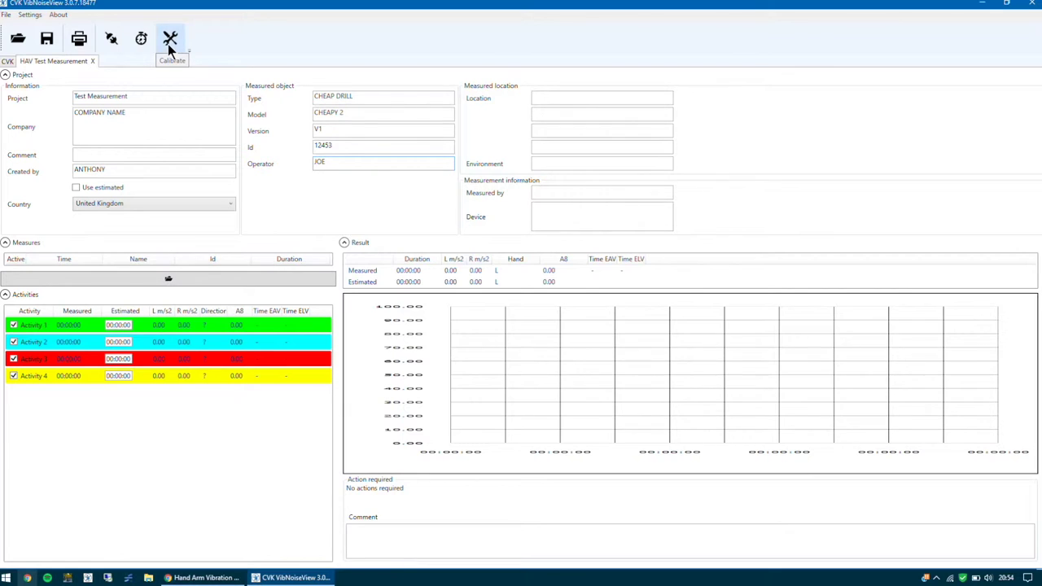
click(111, 41)
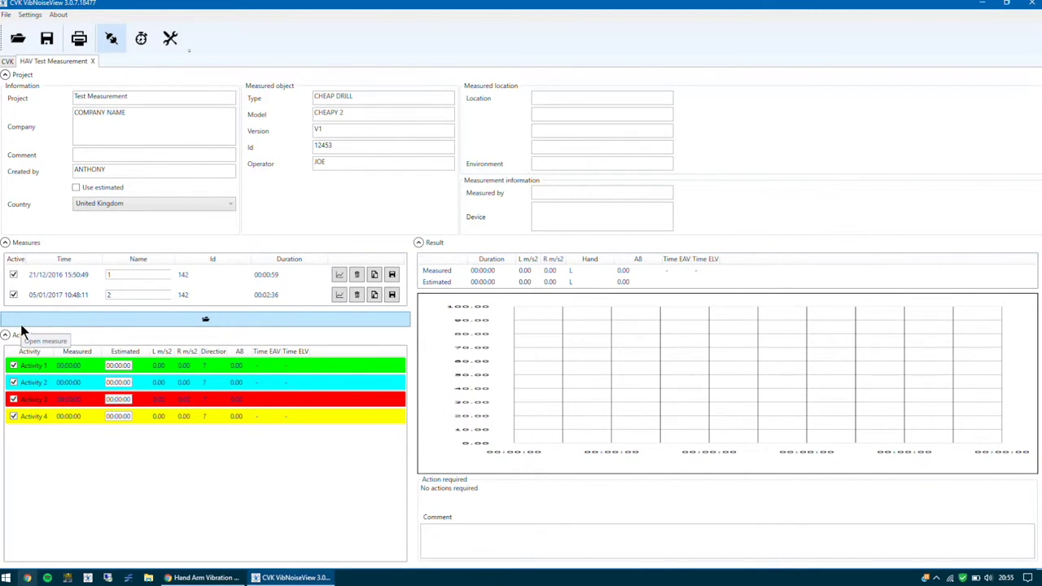
Step: Rename the first two activities to Drilling Wood and Drilling Plastic
click(144, 46)
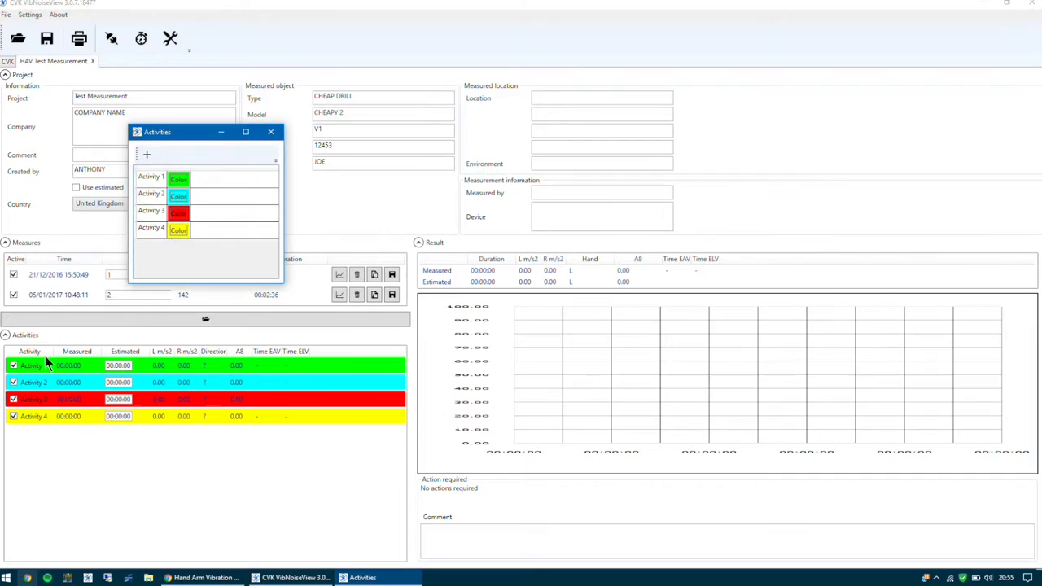
text(Drilling M)
text(ood)
click(161, 181)
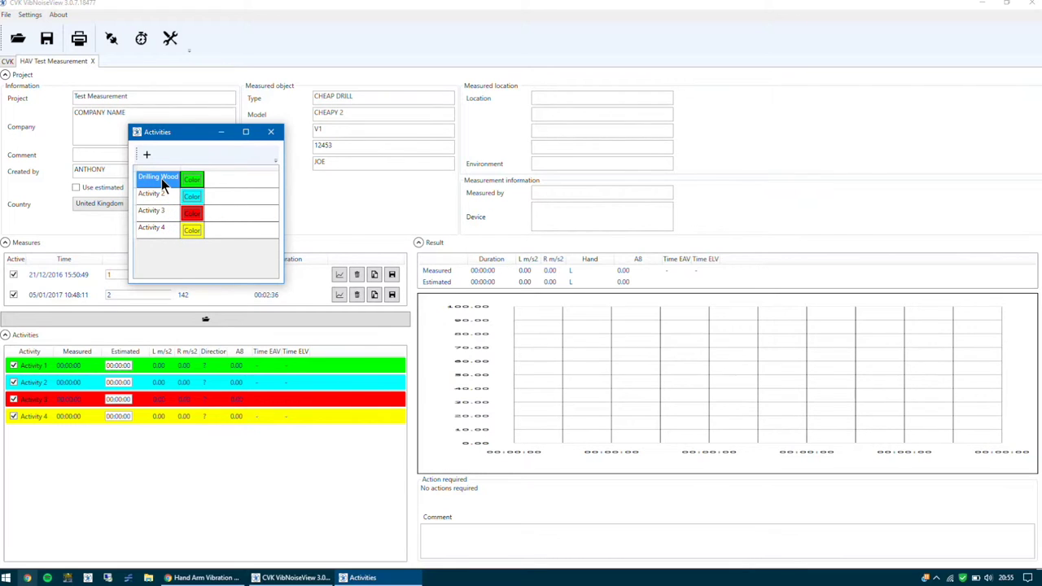
click(165, 196)
text(Drilling Plastic)
Step: Rename the third and fourth activities to Drilling Metal and Drilling Stone
click(166, 209)
text(Drill)
text( Me)
key(BackSpace)
key(BackSpace)
key(BackSpace)
key(BackSpace)
text(ling Metal)
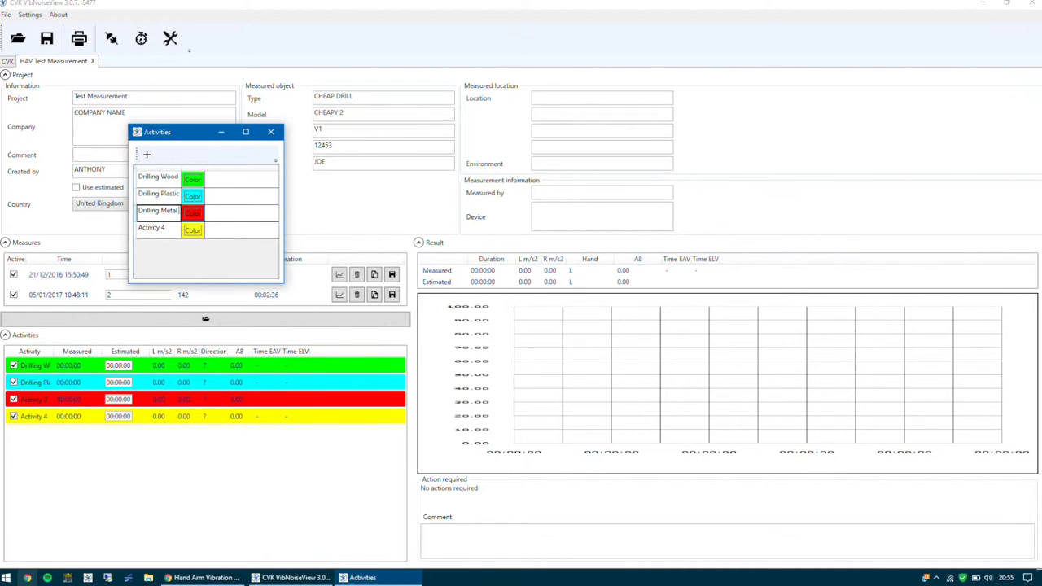
double_click(167, 228)
text(Dri)
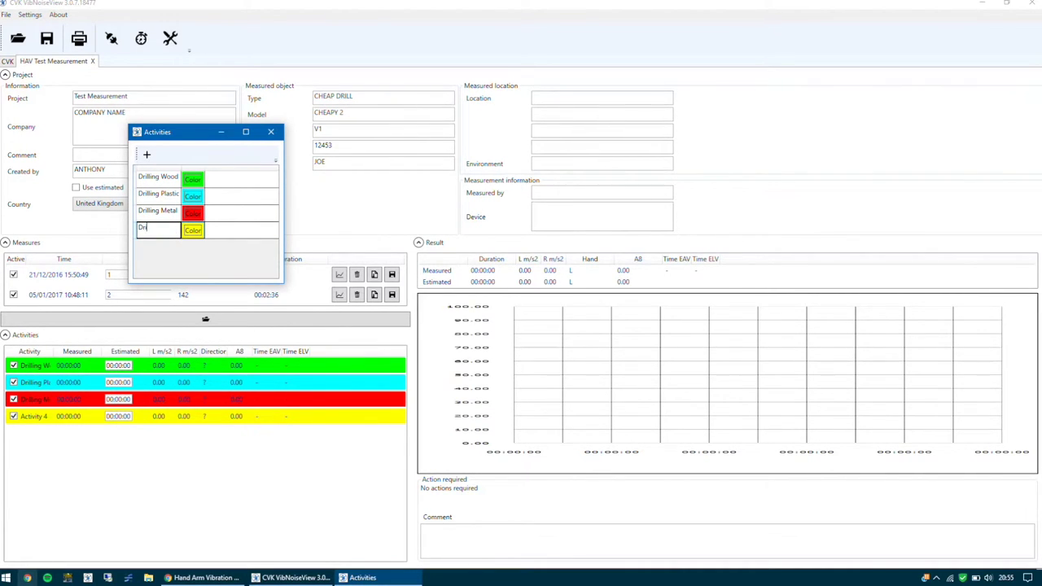
text(lling Stone)
Step: Colour Drilling Wood lime green and close the activities editor
click(192, 178)
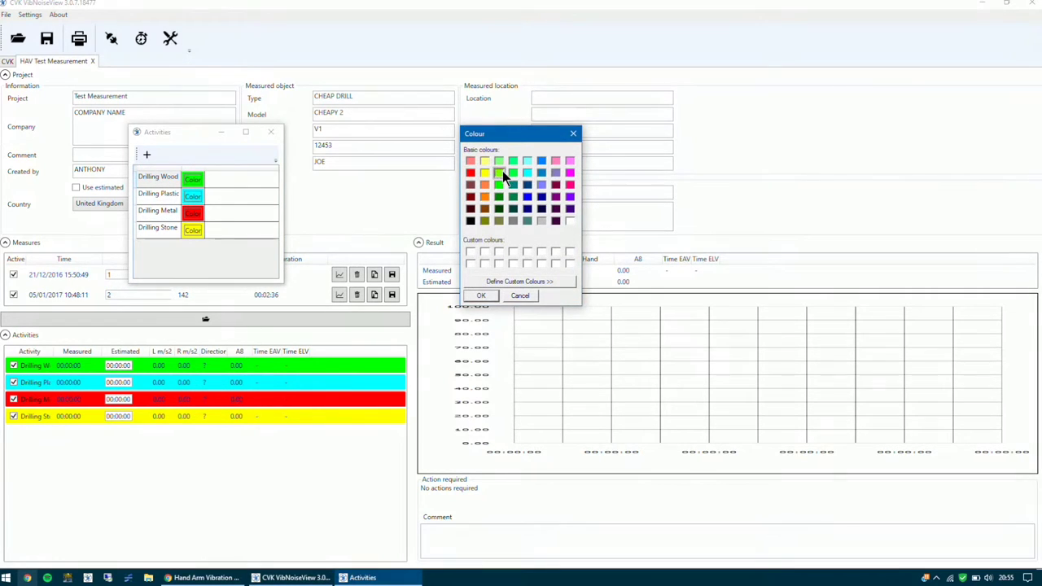
click(487, 296)
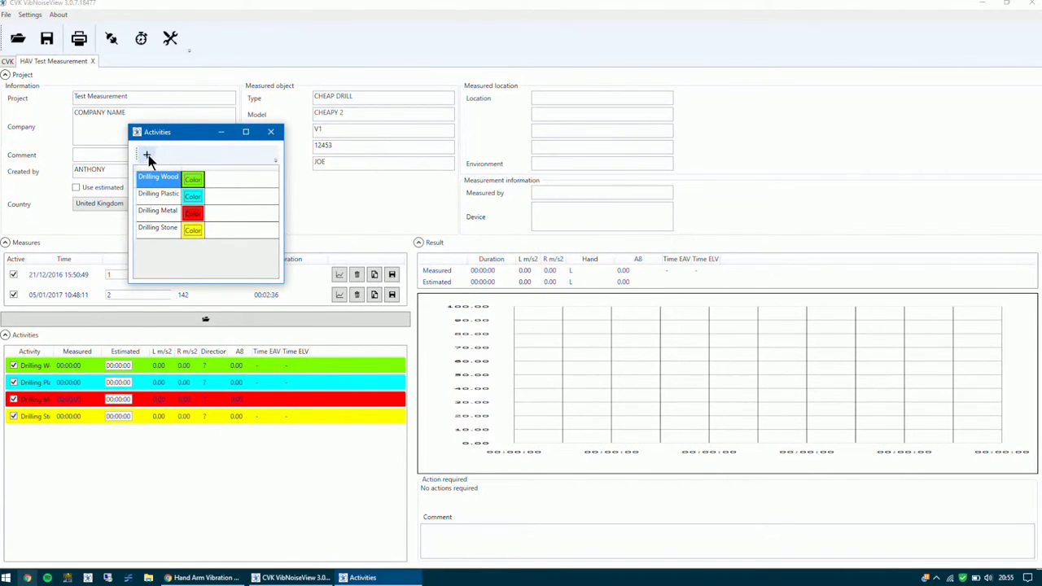
click(271, 132)
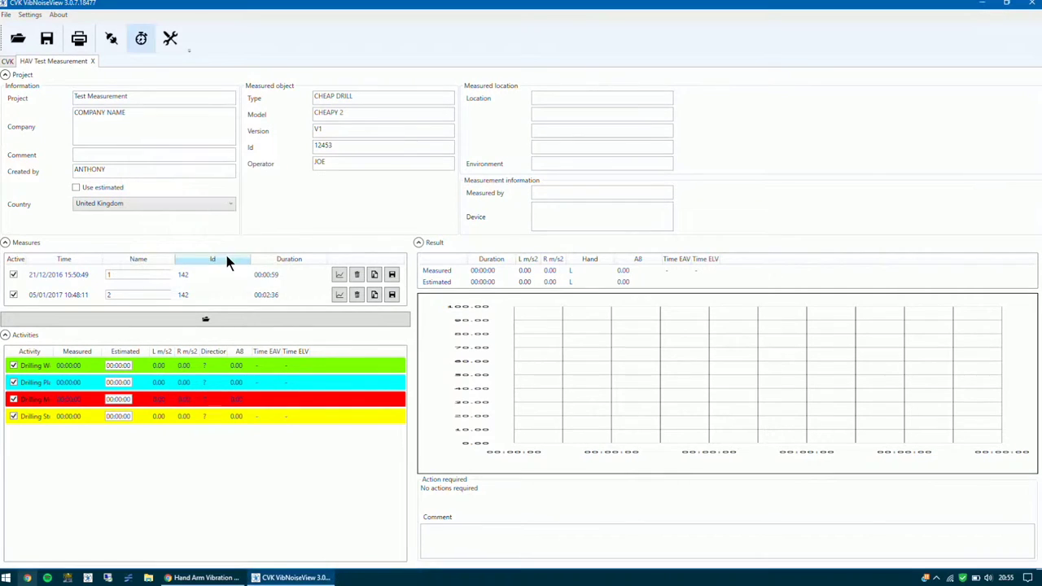
Step: Set the device clock to now, read it back as 09/01/2017 20:56:25, and close Calibrate
click(170, 40)
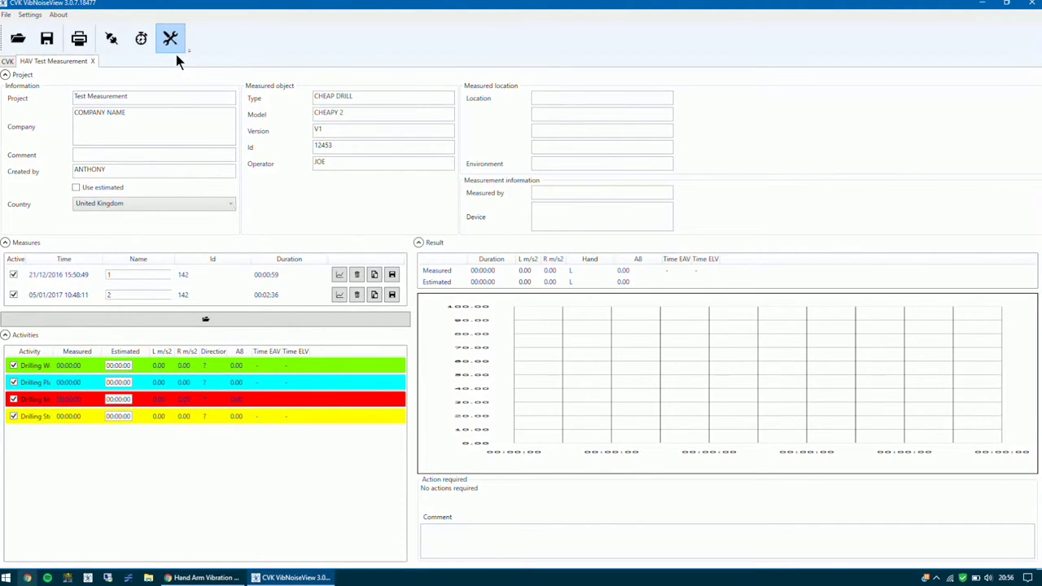
drag(143, 19, 294, 35)
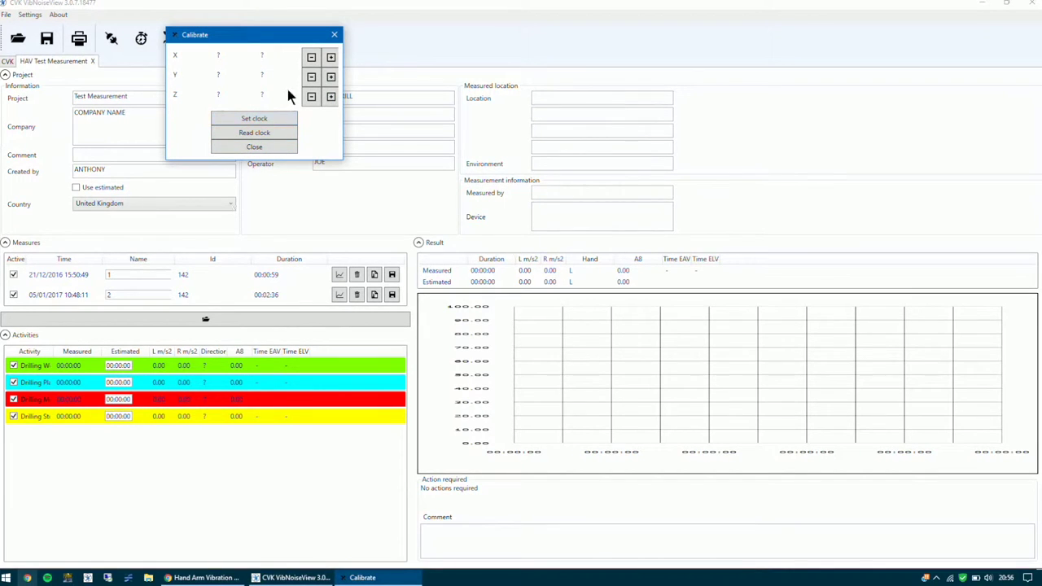
click(268, 112)
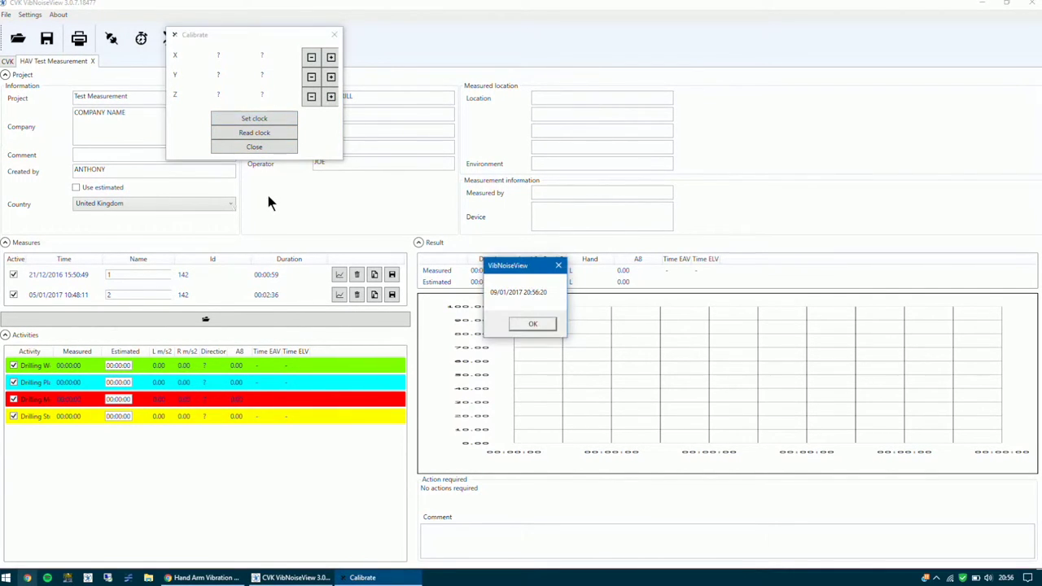
click(534, 324)
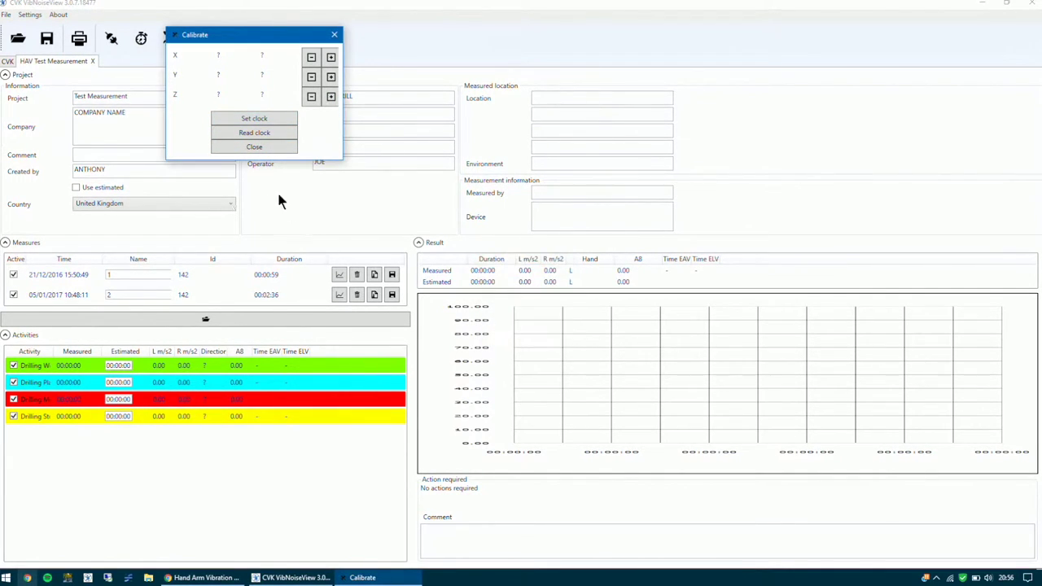
click(255, 133)
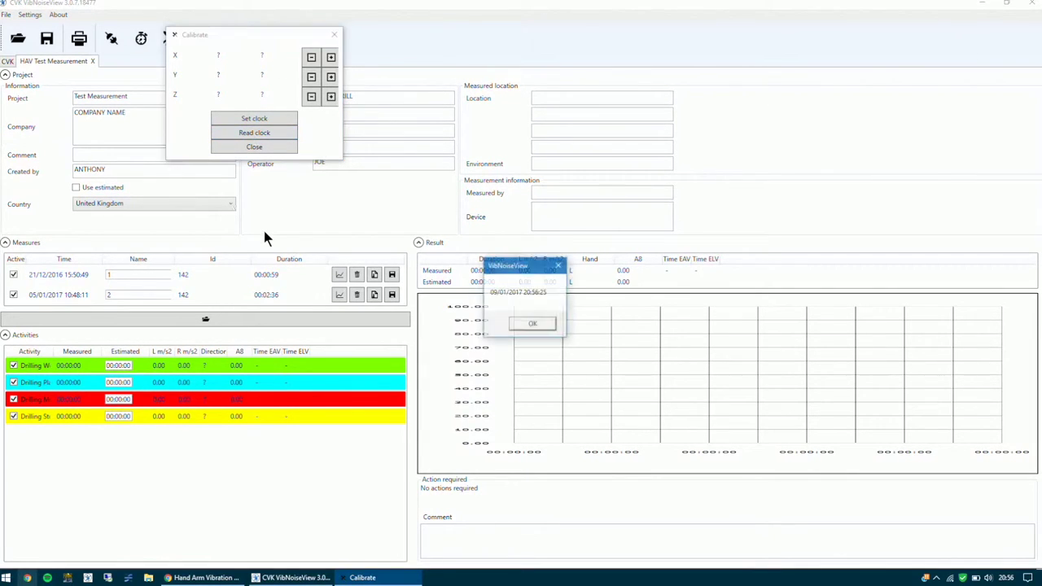
click(533, 325)
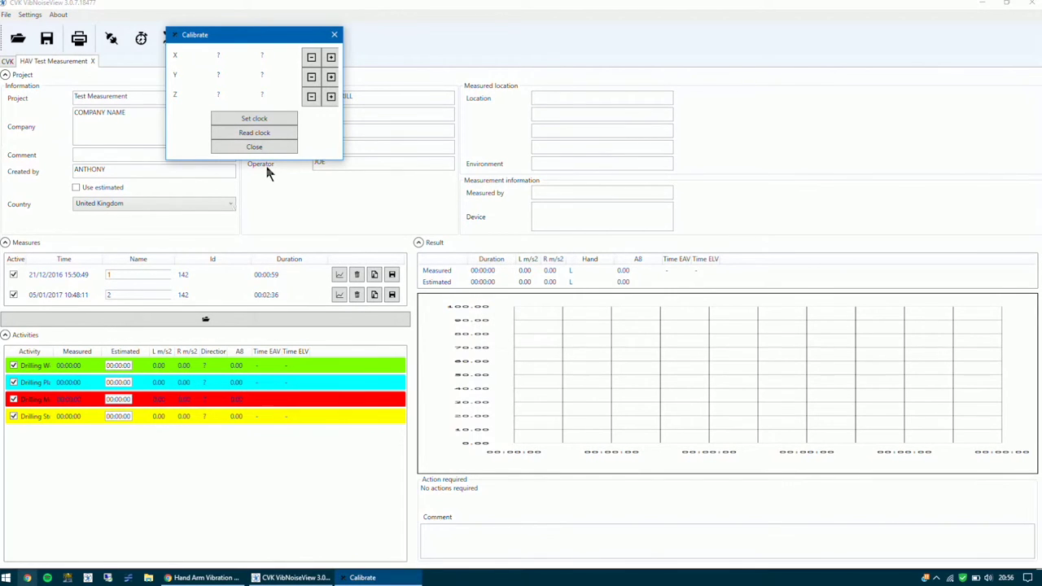
click(335, 36)
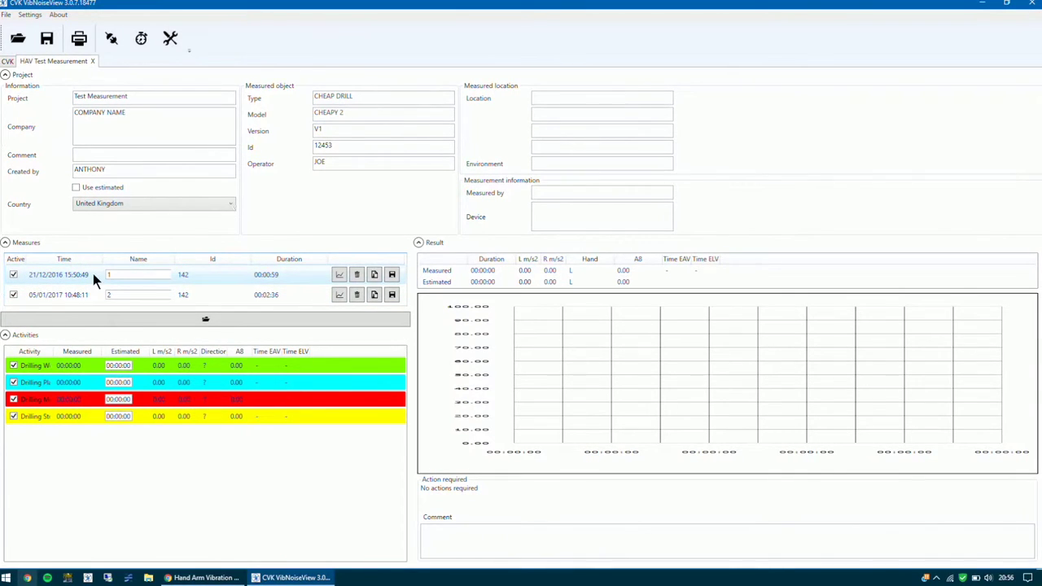
Step: Name the first measure 'Cheap Drill Test' and open its vector sum left vibration graph
click(115, 274)
text(Cheap Drill Test)
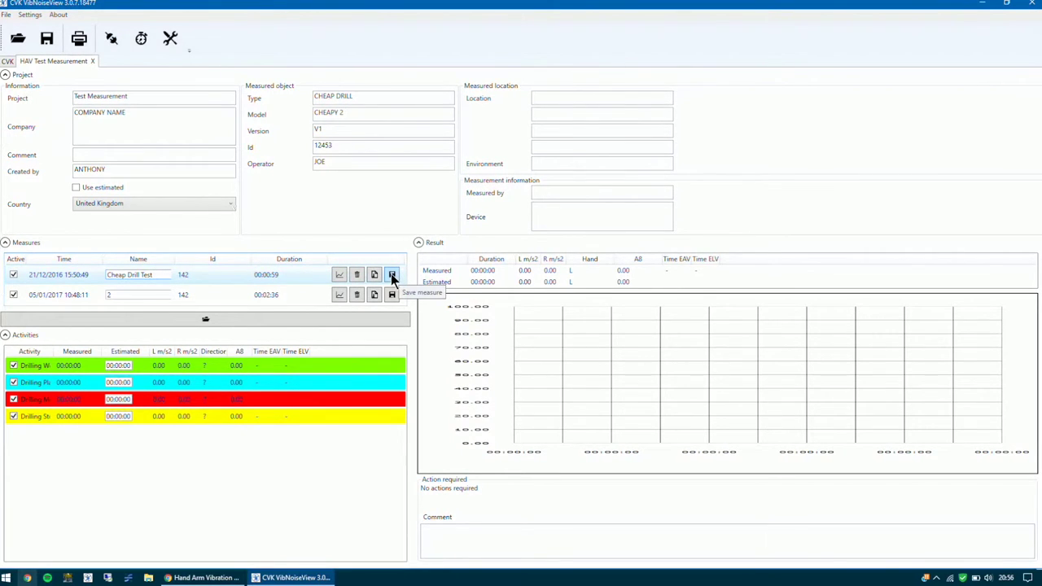
click(338, 274)
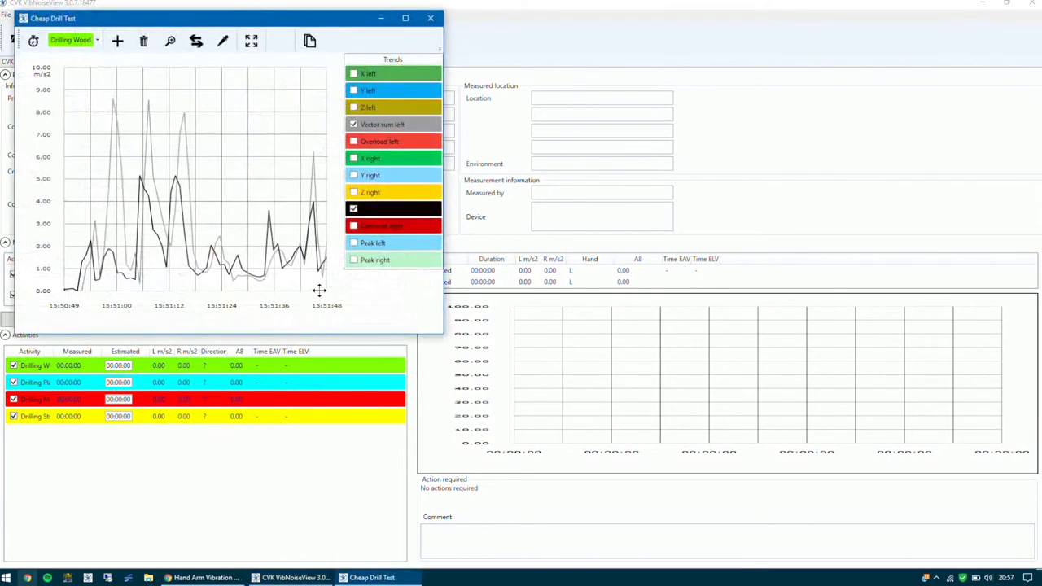
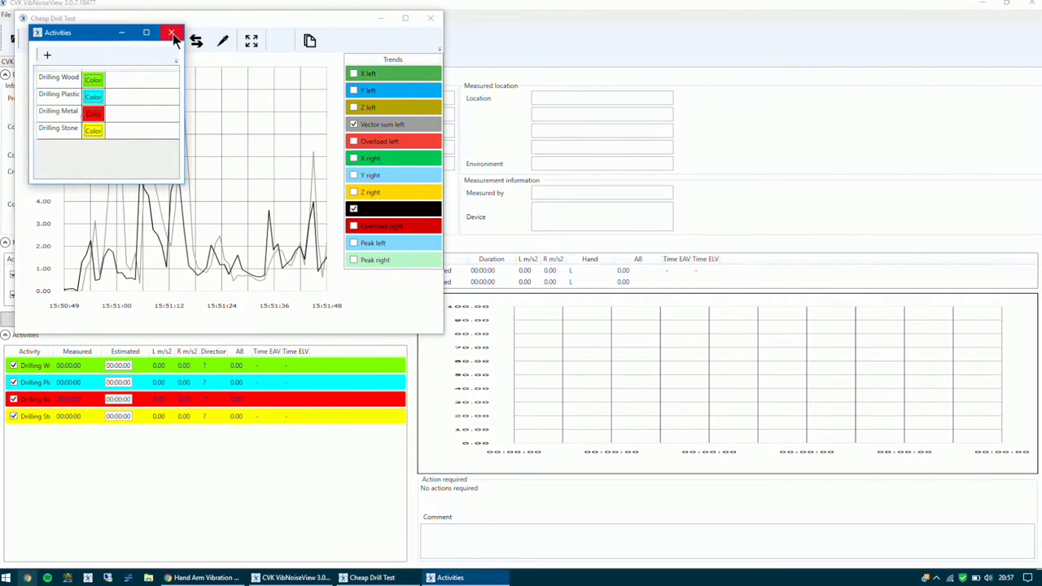
Step: Close the Activities window now listing Drilling Wood, Plastic, Metal and Stone
click(171, 32)
Step: Mark the early part of the trend chart as Drilling Plastic
click(86, 42)
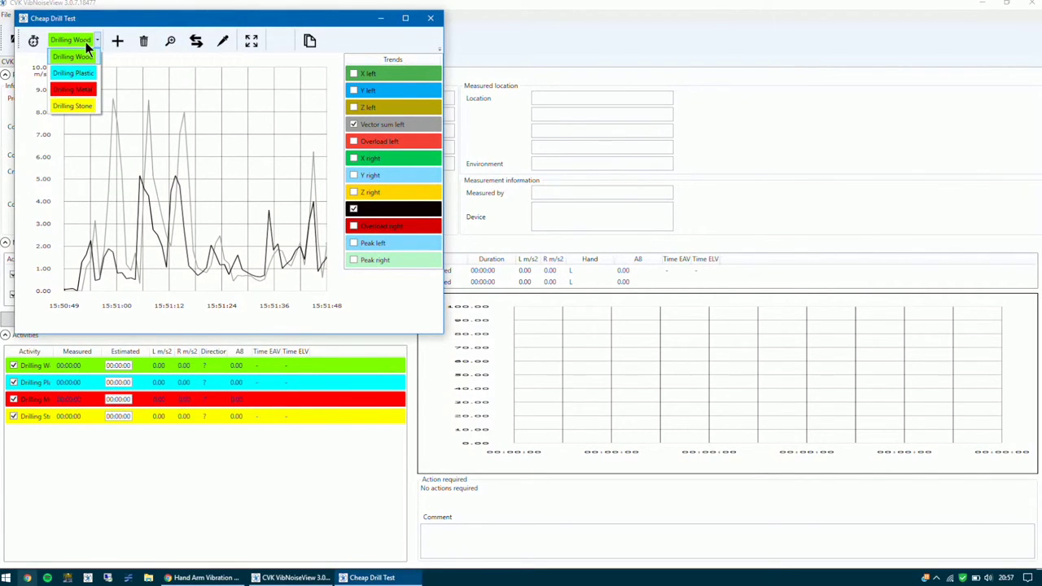
click(83, 36)
click(88, 42)
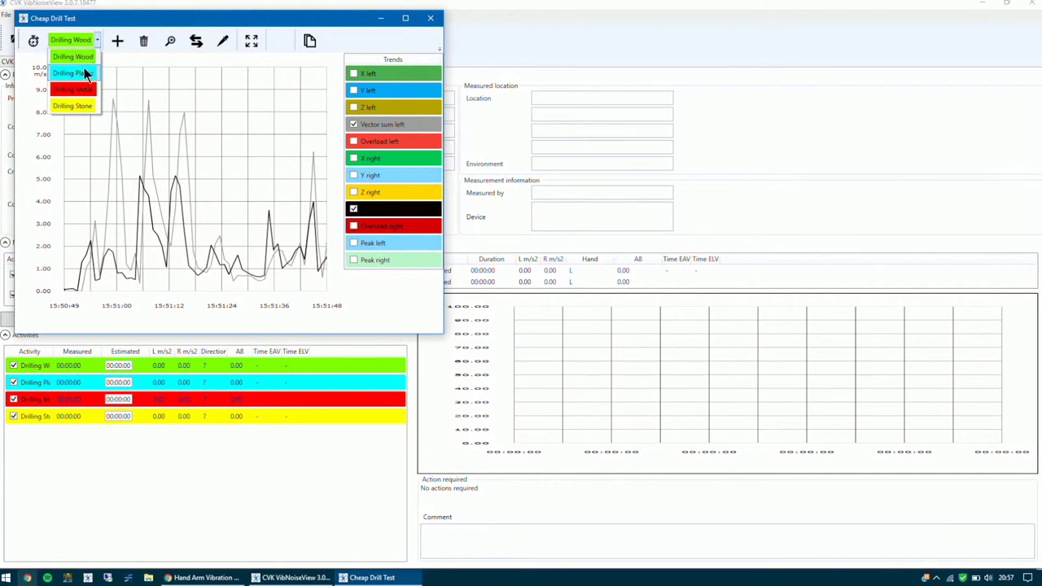
click(82, 63)
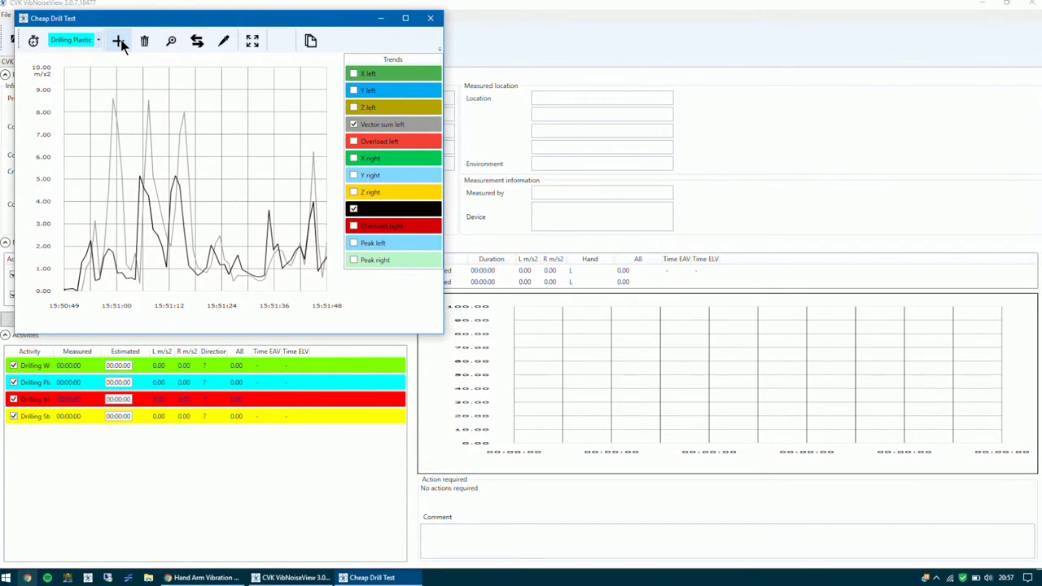
click(120, 43)
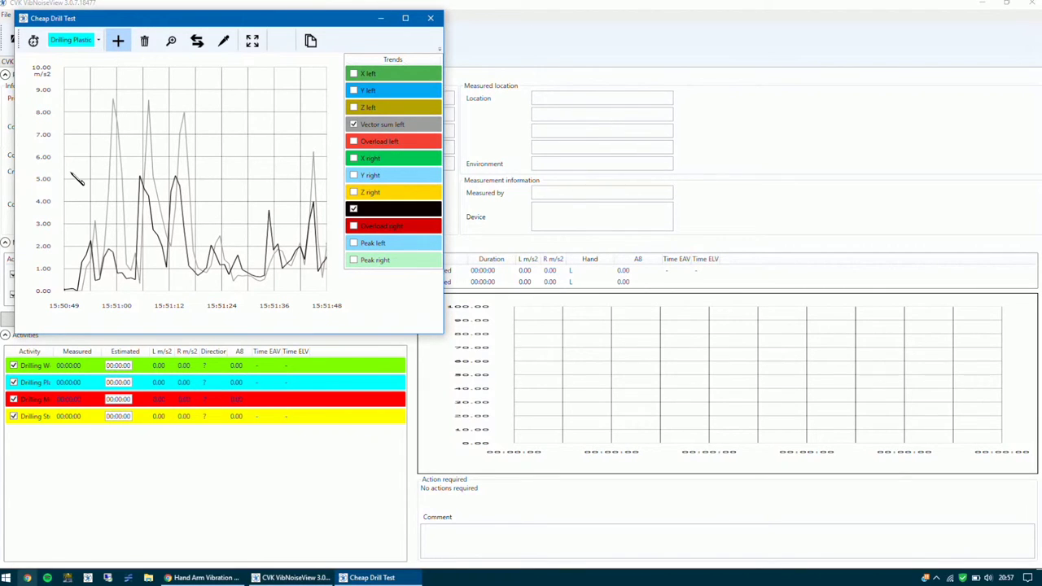
click(210, 264)
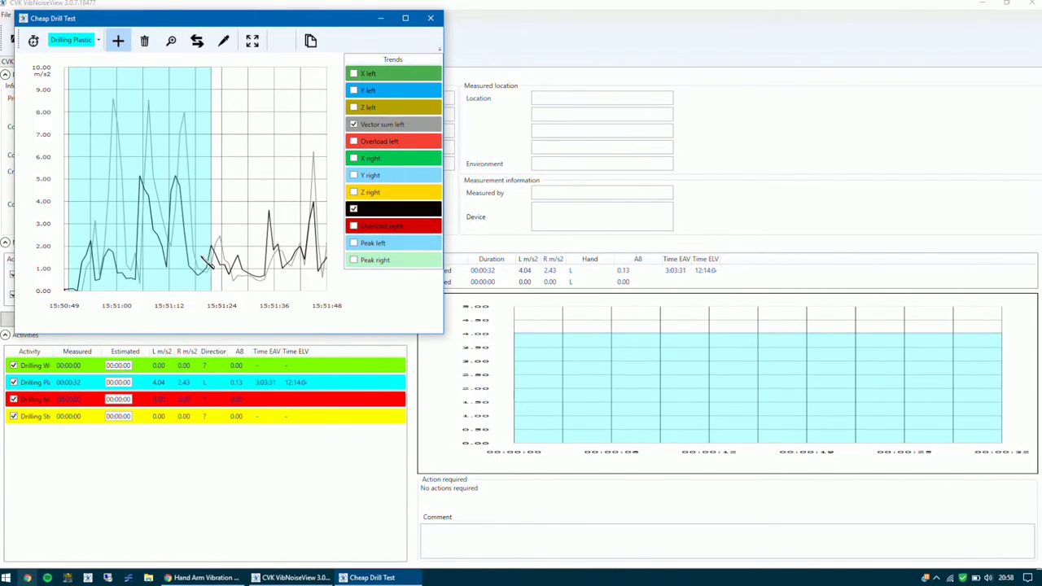
Step: Mark the later trend span as Drilling Metal and the end strip as Drilling Stone
click(74, 40)
click(79, 88)
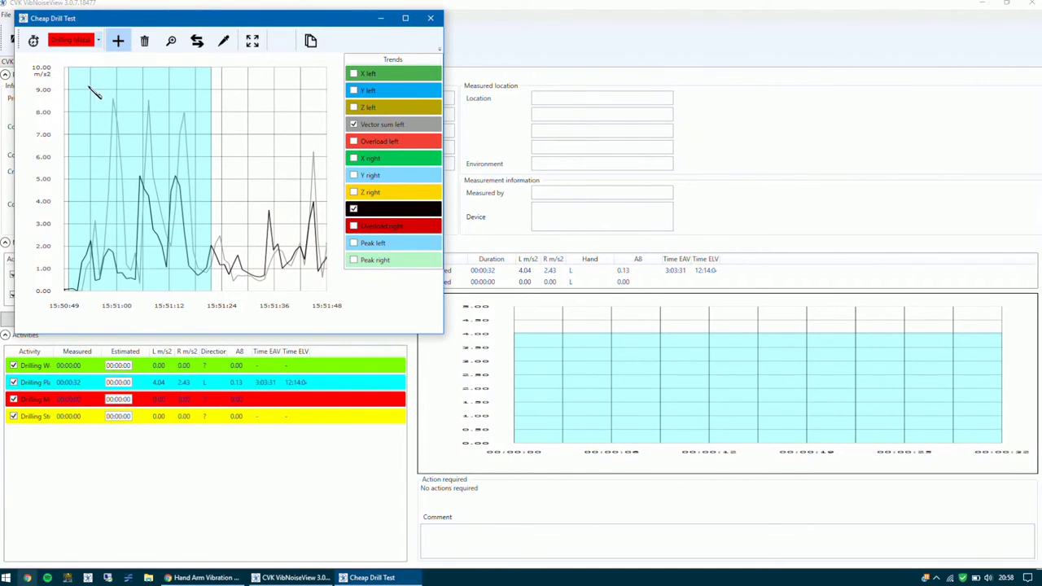
drag(212, 111, 322, 124)
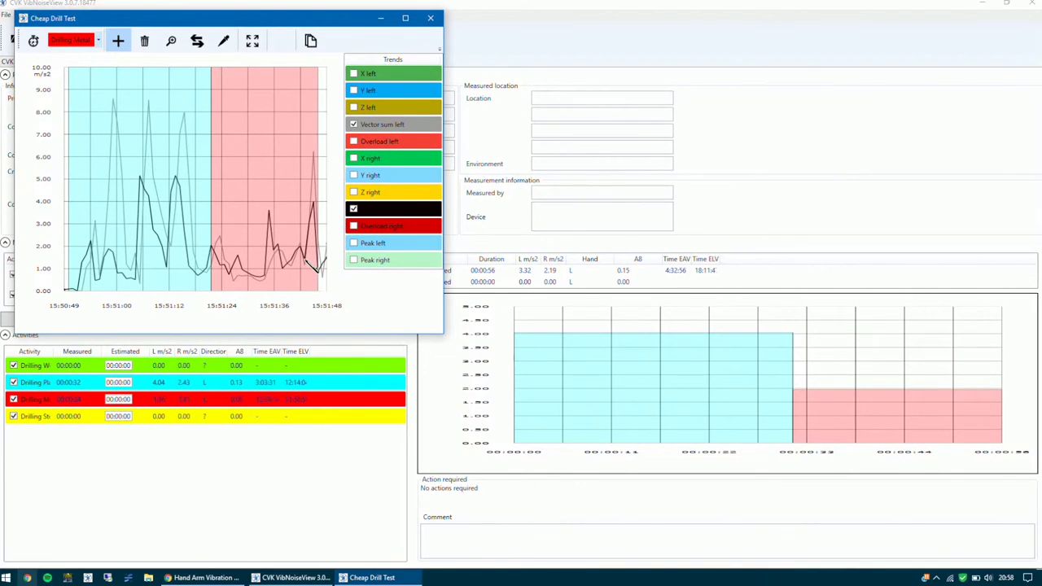
click(96, 40)
click(86, 105)
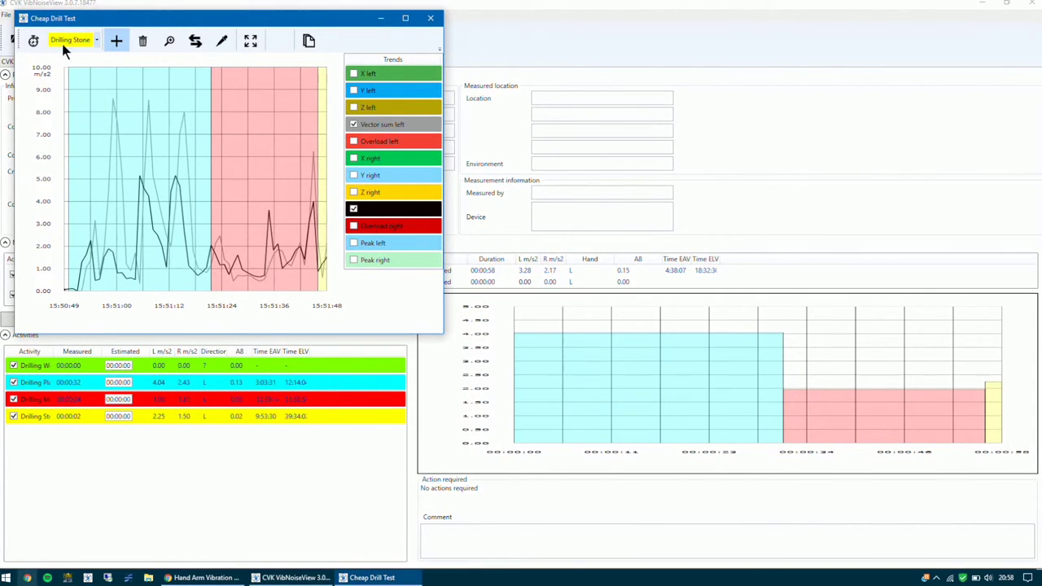
click(143, 40)
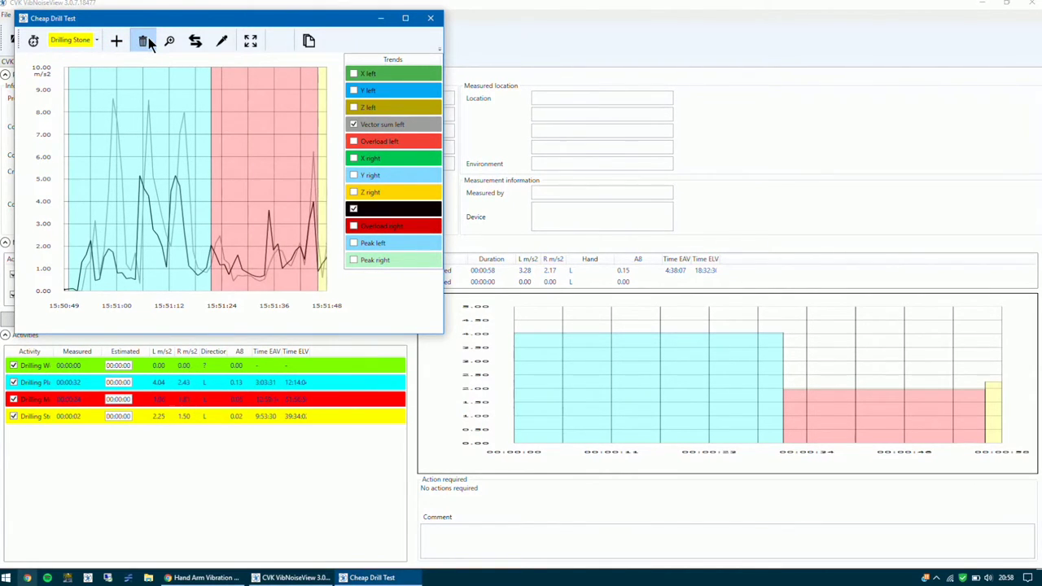
Step: Delete the yellow Drilling Stone marking and zoom the chart into the marked region
click(322, 94)
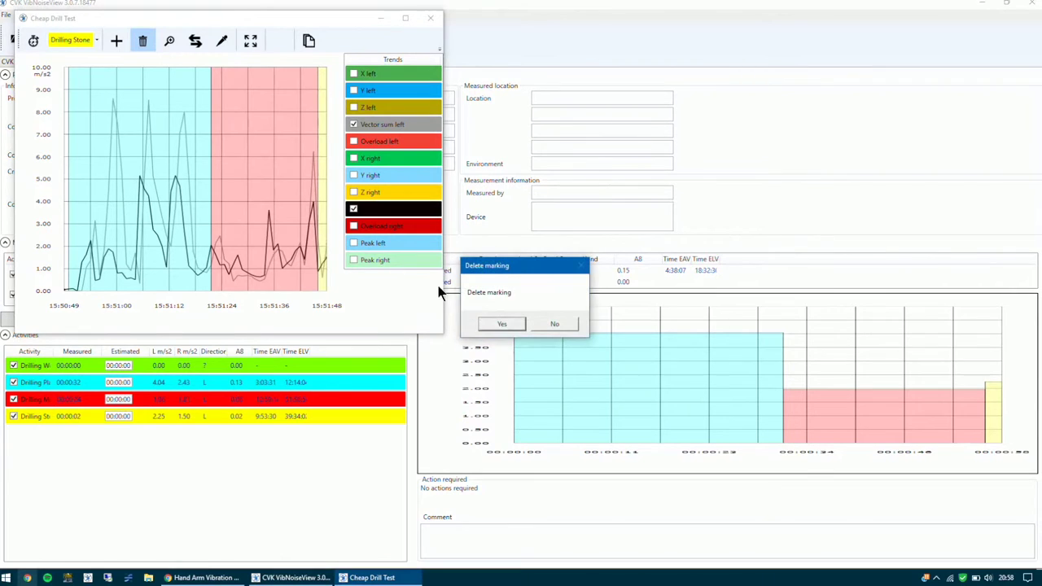
click(500, 323)
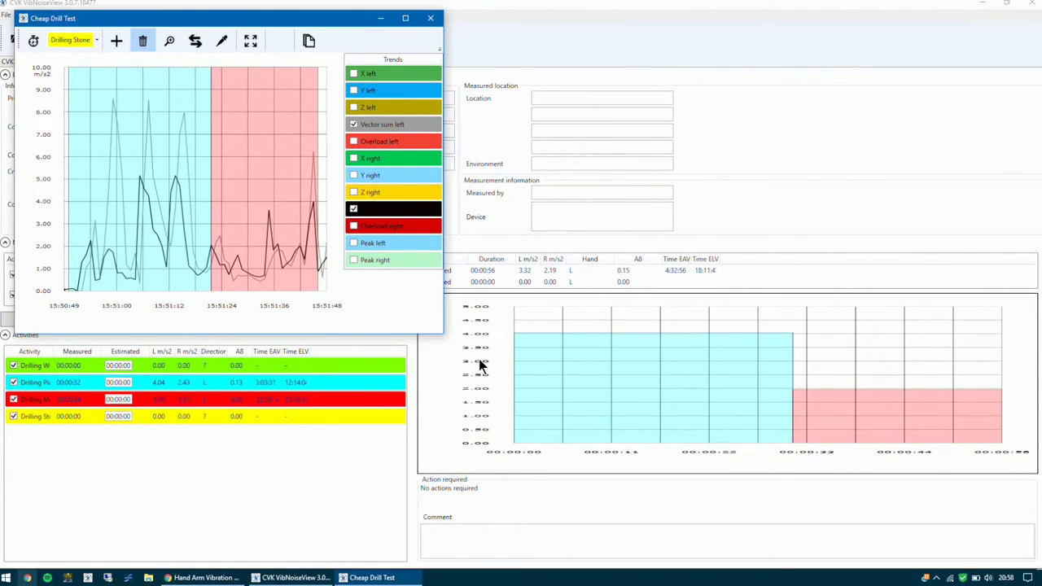
click(170, 43)
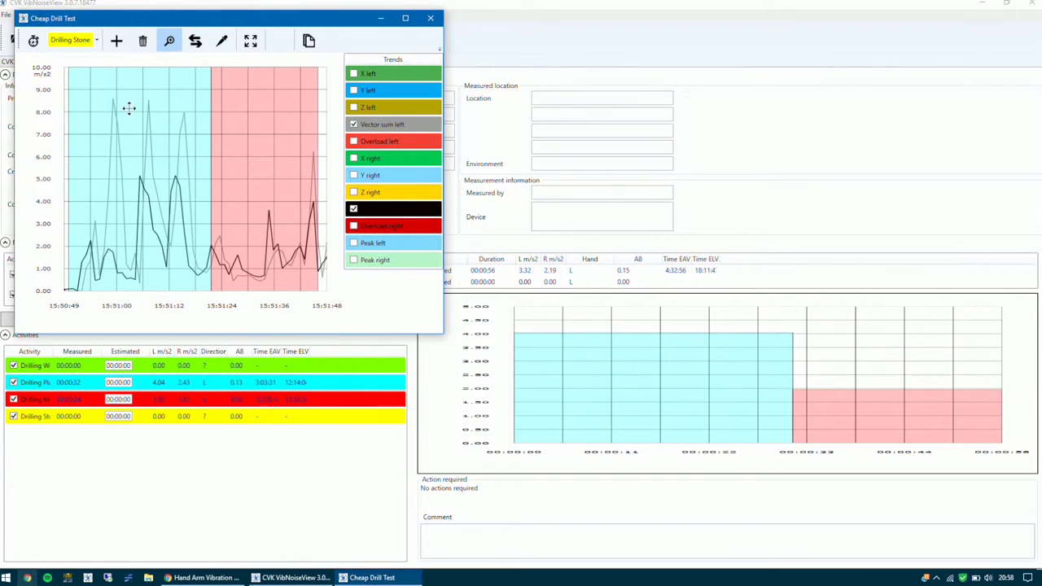
drag(84, 87, 321, 269)
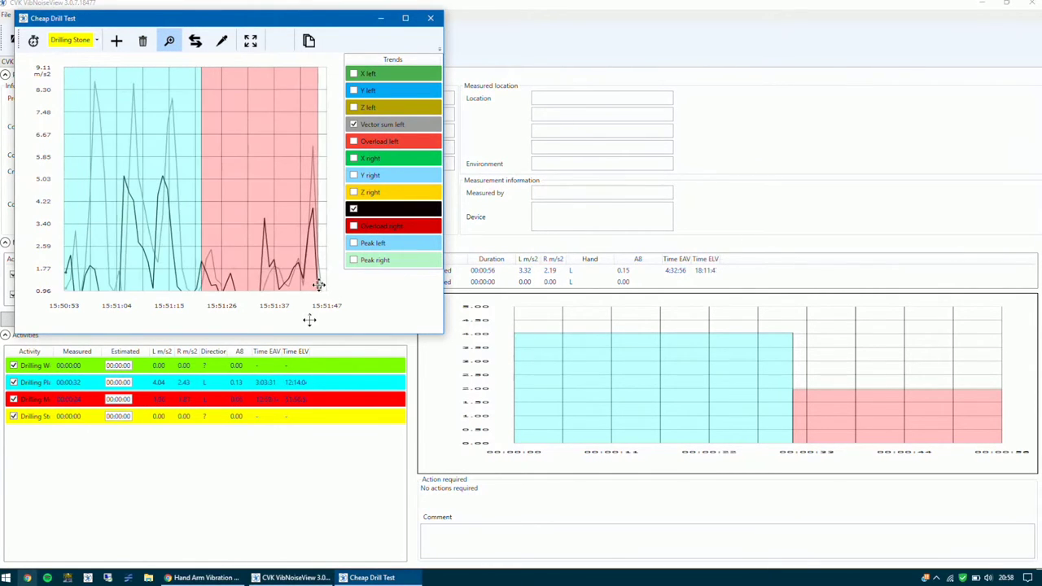
Step: Pan the chart slightly along time and place a cursor line to read trend values
click(195, 41)
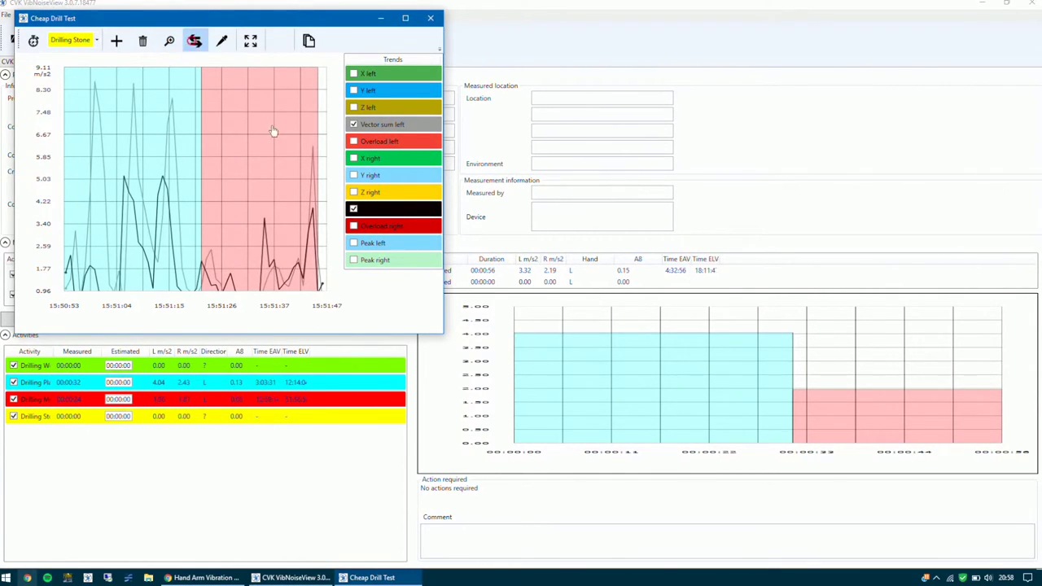
drag(163, 134, 153, 138)
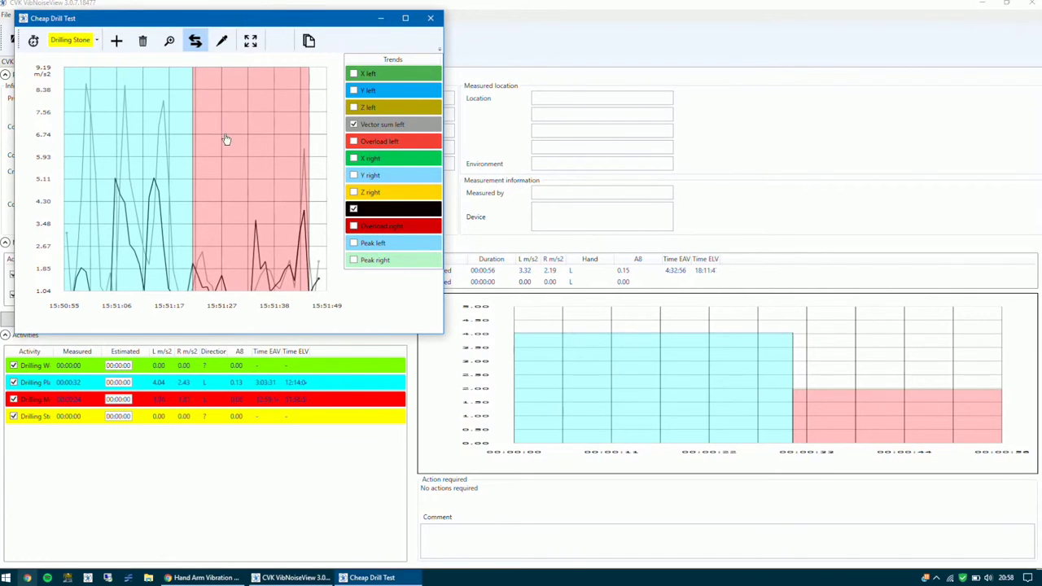
click(222, 40)
mouse_move(221, 146)
mouse_down()
mouse_move(142, 168)
mouse_move(259, 177)
mouse_move(133, 181)
mouse_move(193, 196)
mouse_up()
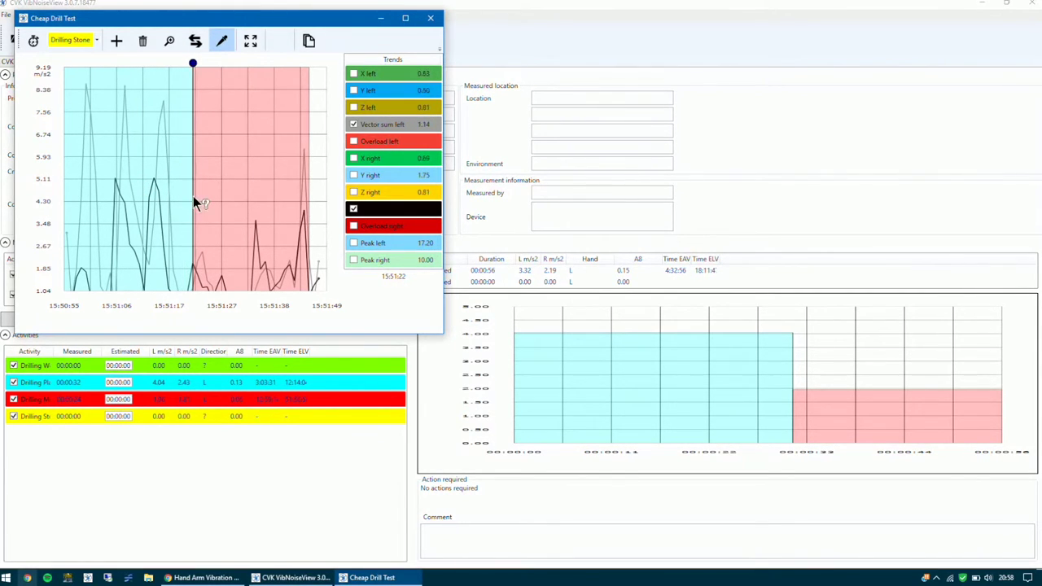
Step: Reset the Cheap Drill Test trend to full range and copy it to the clipboard
click(251, 42)
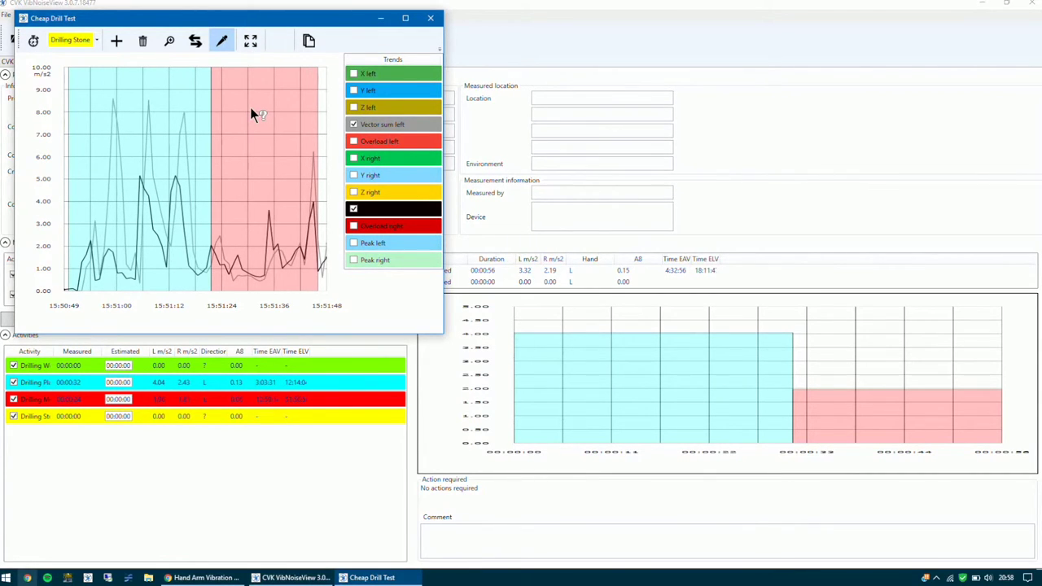
click(309, 42)
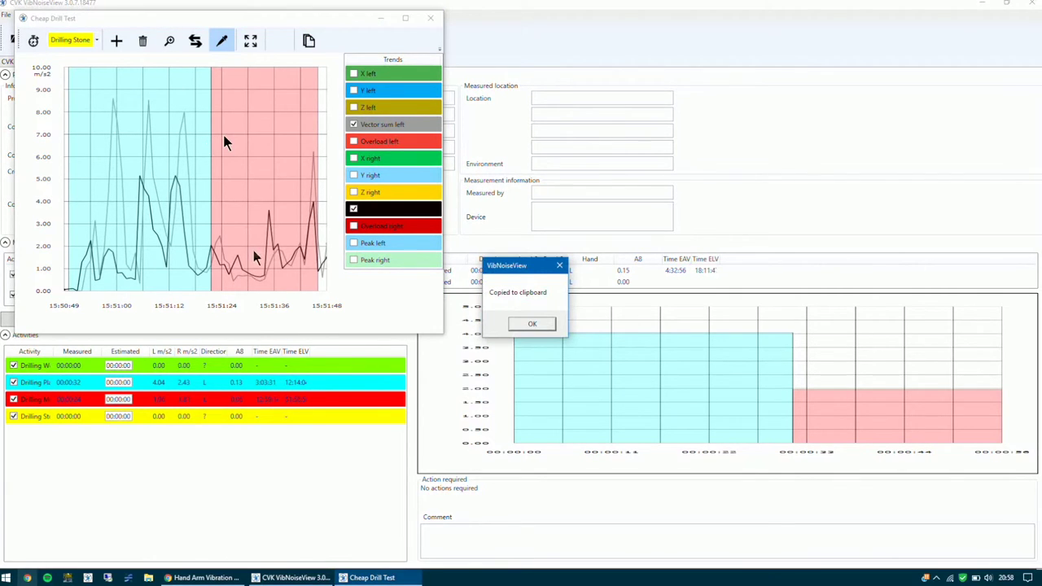
click(524, 324)
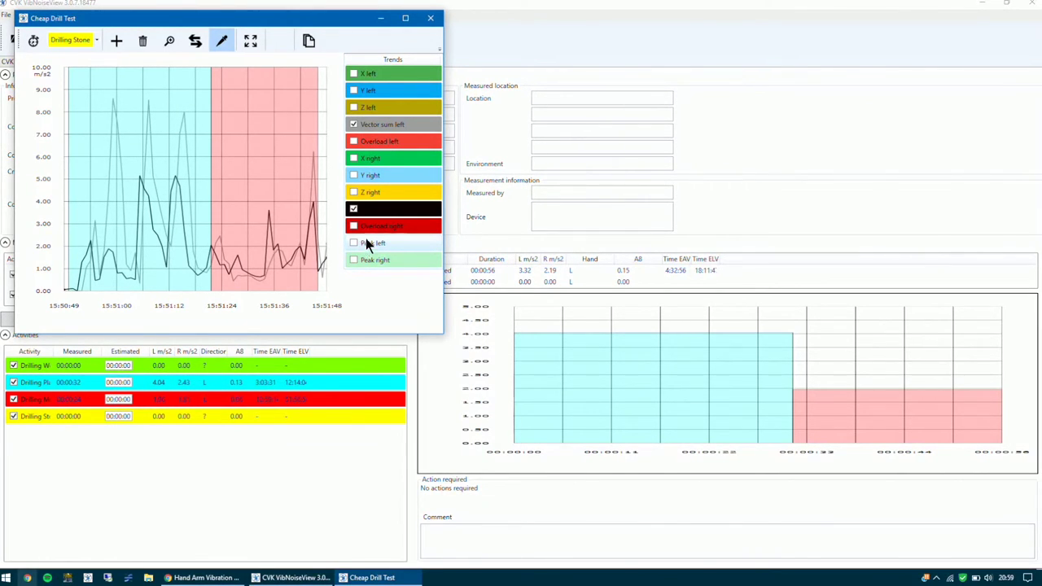
Step: Close the trend chart and exclude Drilling Wood and Drilling Stone from the exposure calculation
click(429, 18)
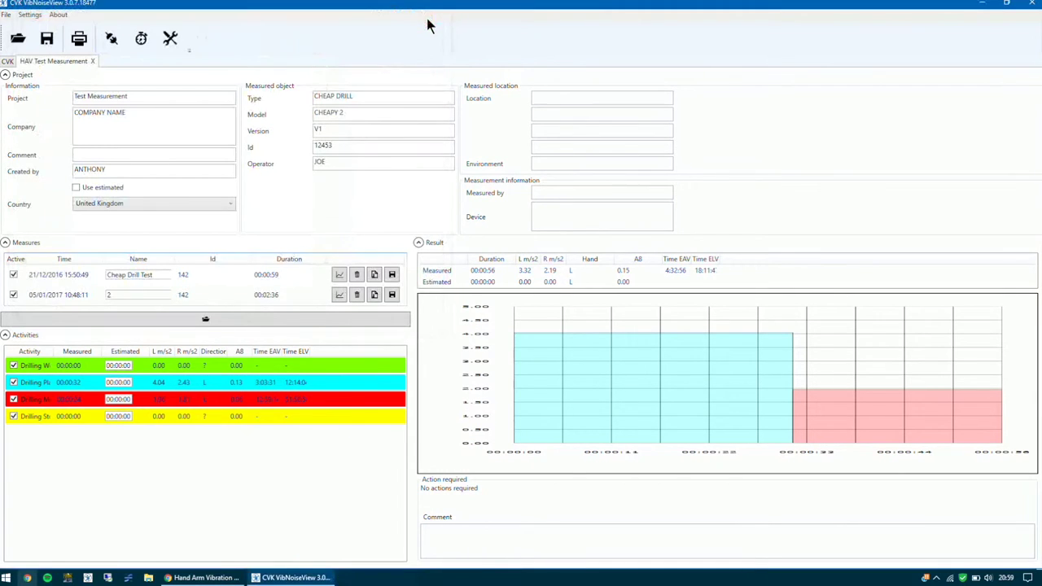
click(14, 367)
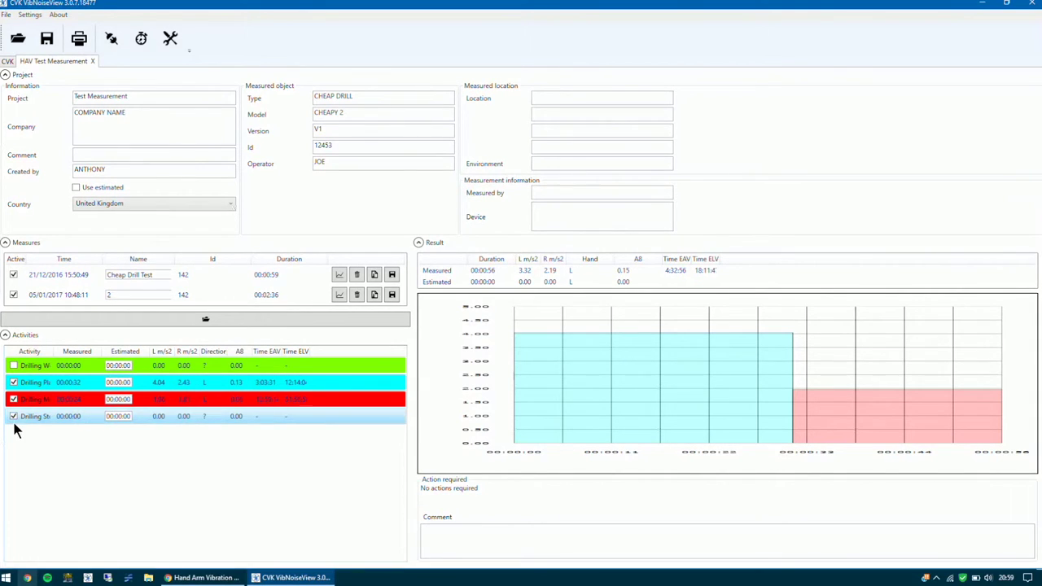
click(13, 416)
Step: Widen the Activity and Direction columns and select the Drilling Plastic and Metal rows
drag(55, 350, 135, 350)
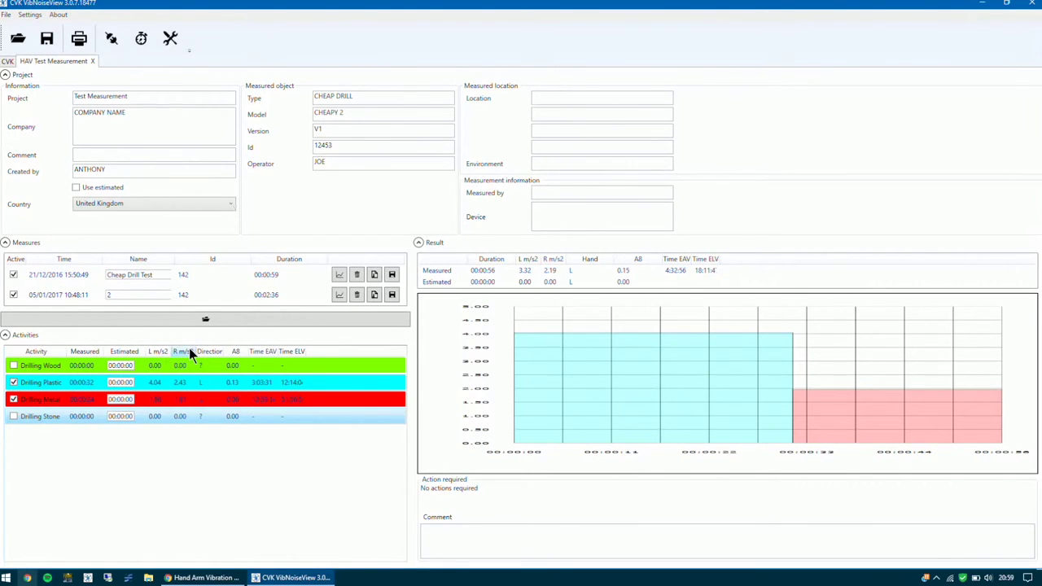
drag(223, 350, 227, 348)
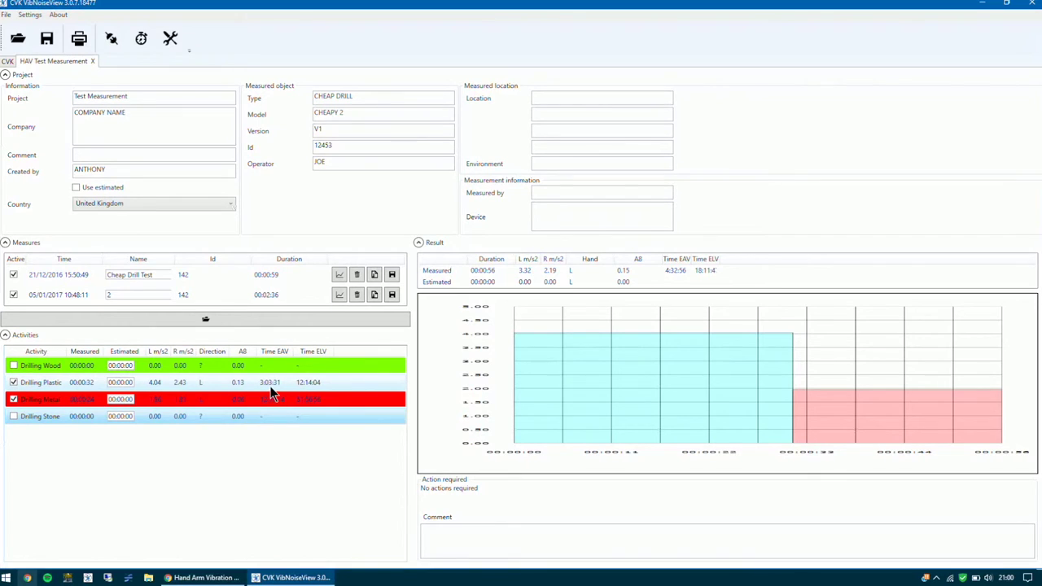
click(94, 381)
click(308, 380)
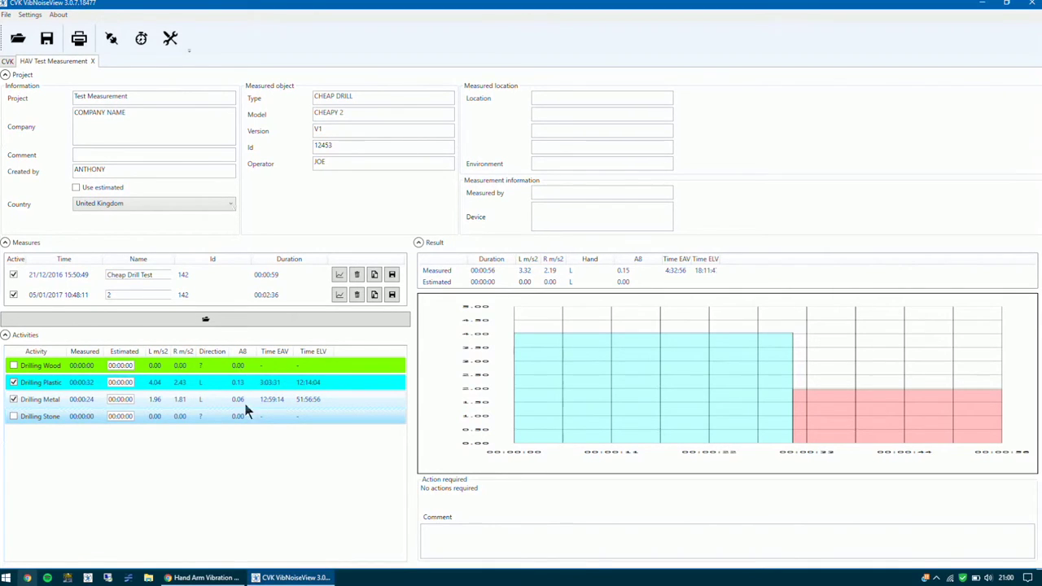
click(187, 398)
Step: Estimate Drilling Plastic at 00:10:00 and Drilling Metal at 00:40:00, giving an estimated A8 of 0.81 m/s²
click(121, 385)
click(117, 399)
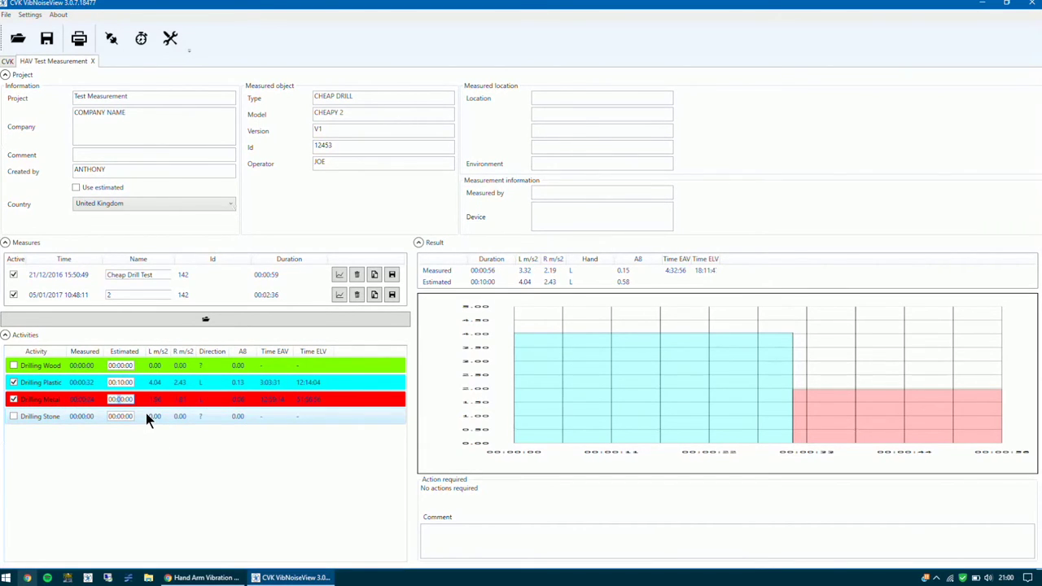
text(40)
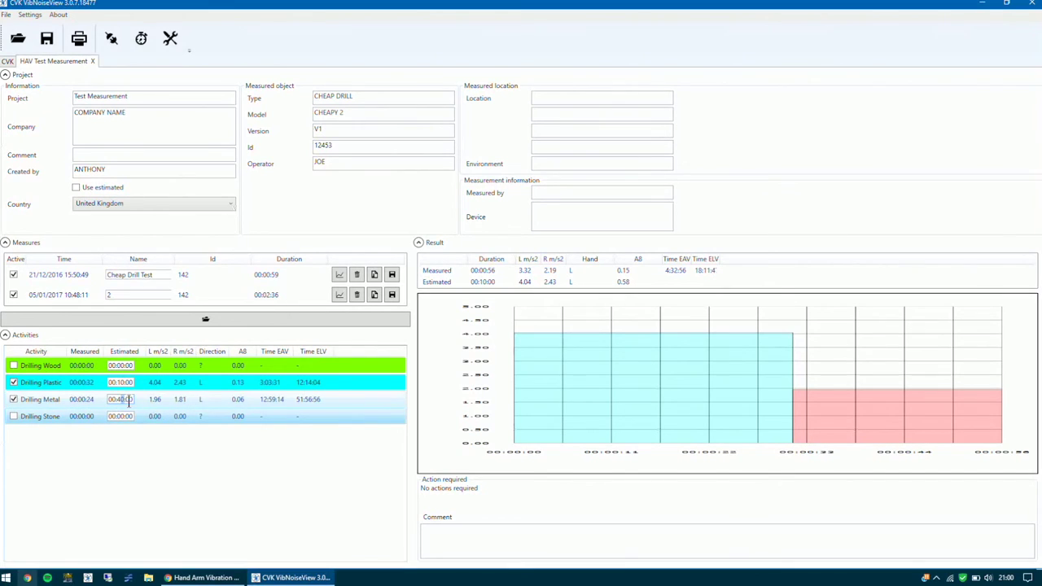
click(129, 382)
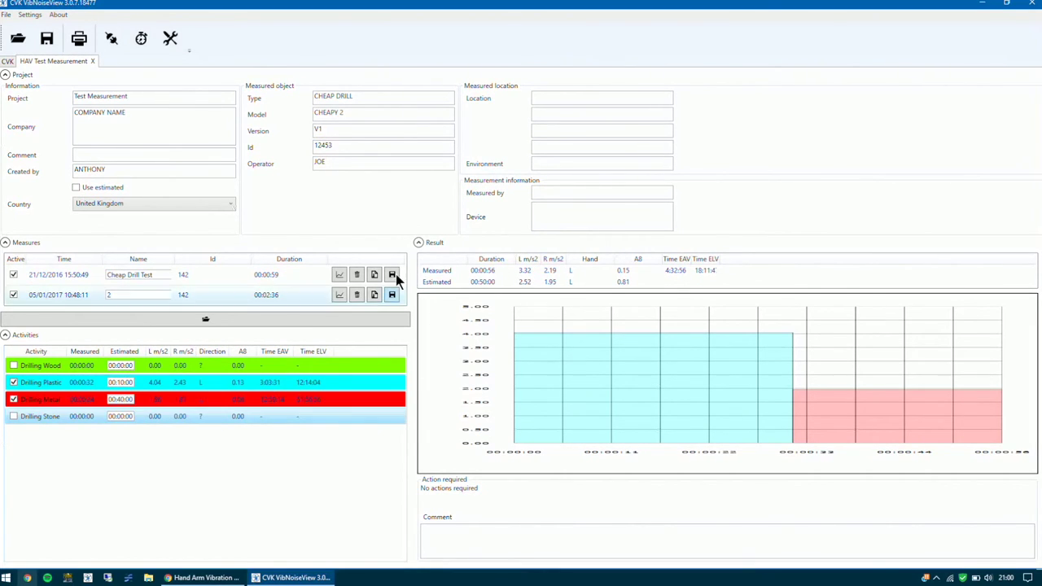
click(444, 284)
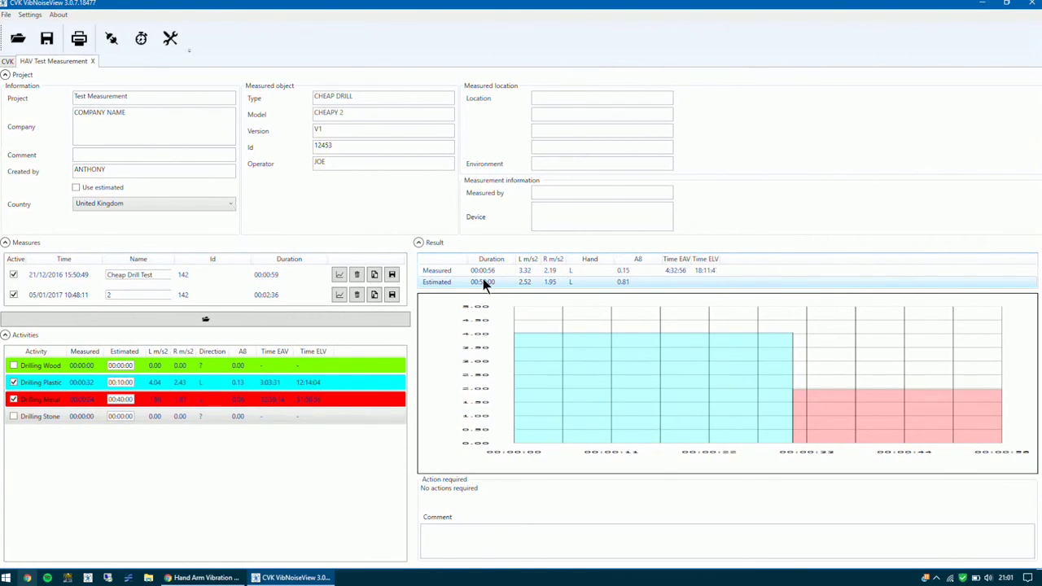
click(482, 282)
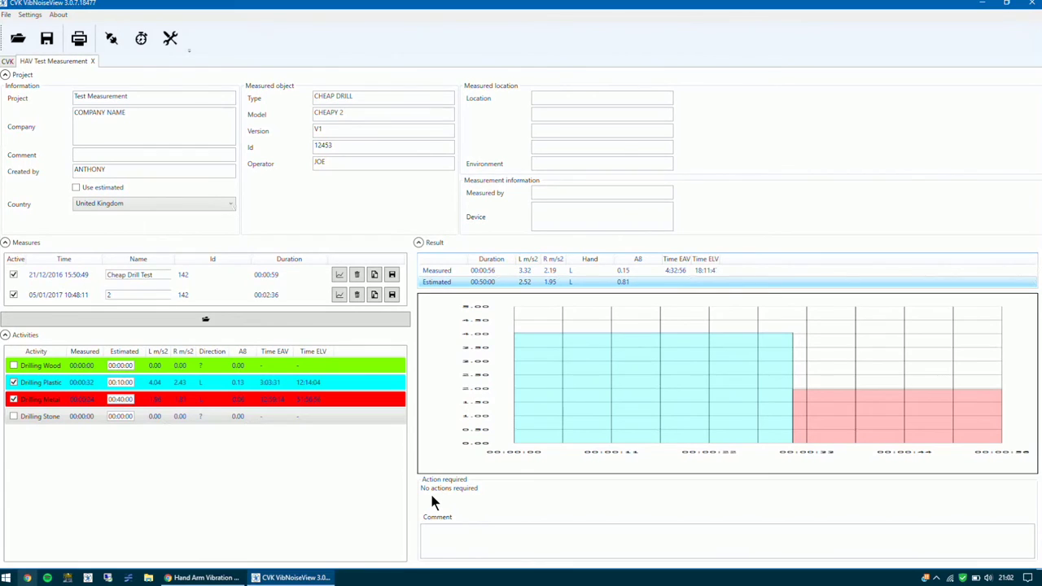
Step: Enter the comment 'test test' and generate the measurement report
click(458, 529)
text(test test)
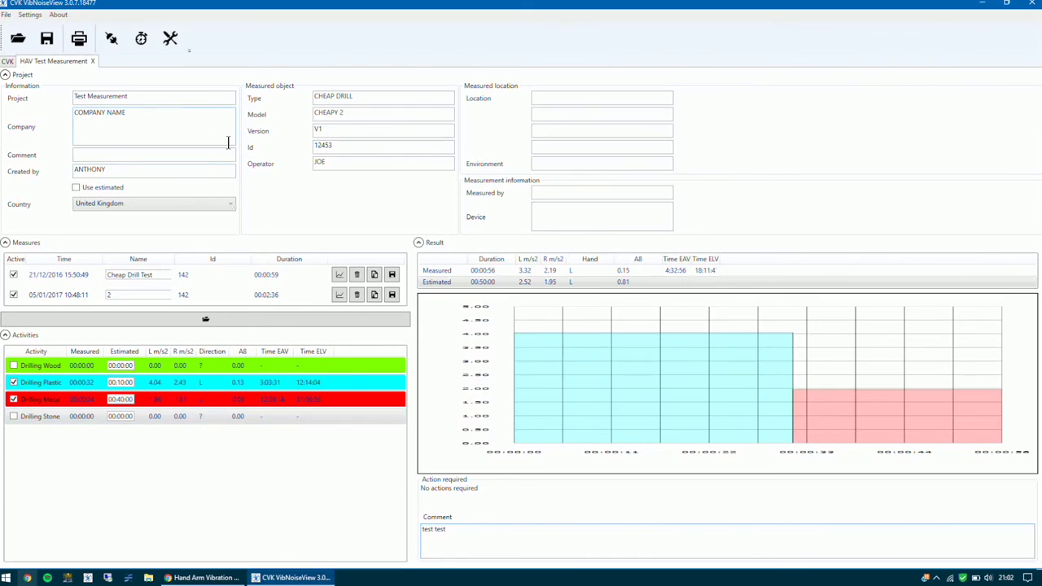
click(82, 51)
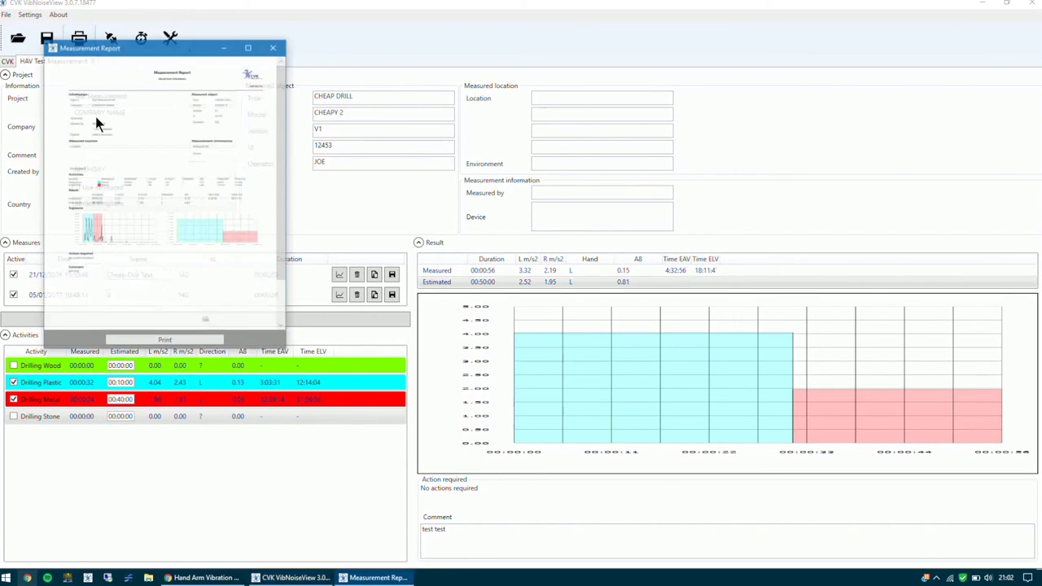
Step: Review the report preview at full screen, then close it
click(245, 49)
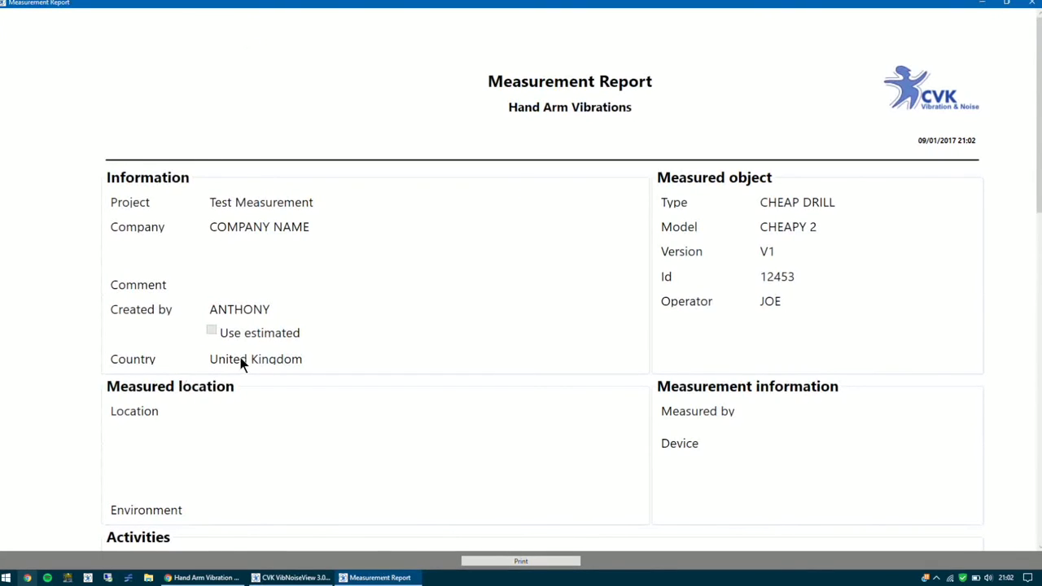
scroll(233, 344, down, 1)
scroll(244, 332, down, 5)
scroll(379, 344, up, 3)
scroll(382, 350, up, 3)
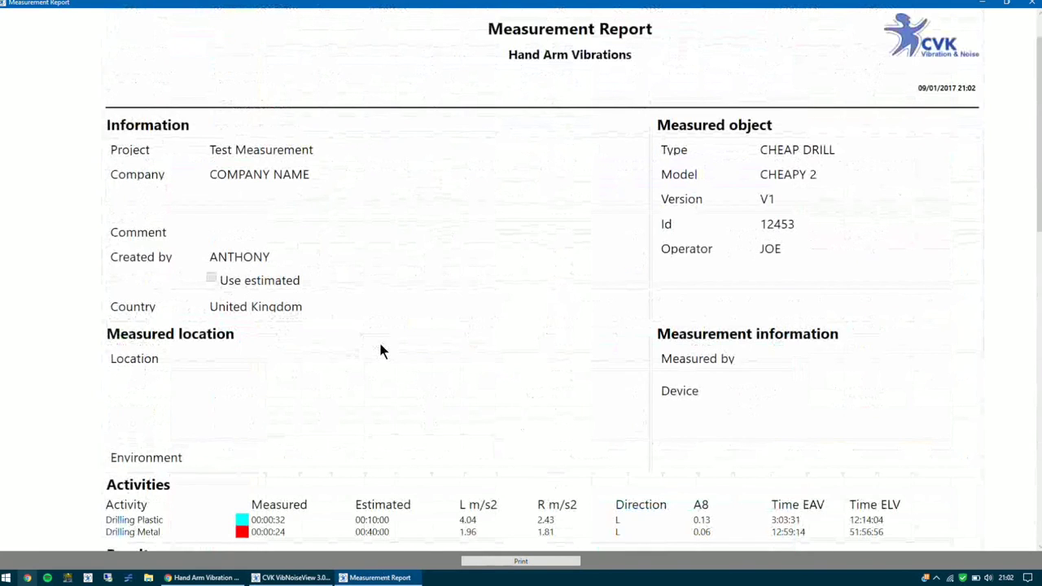
scroll(521, 293, up, 1)
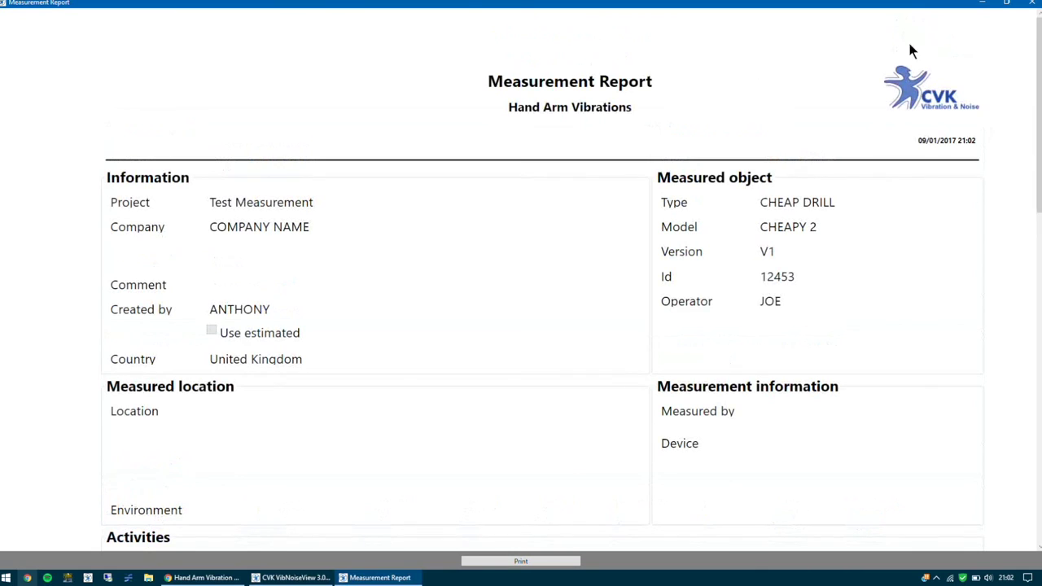
click(1031, 4)
click(29, 15)
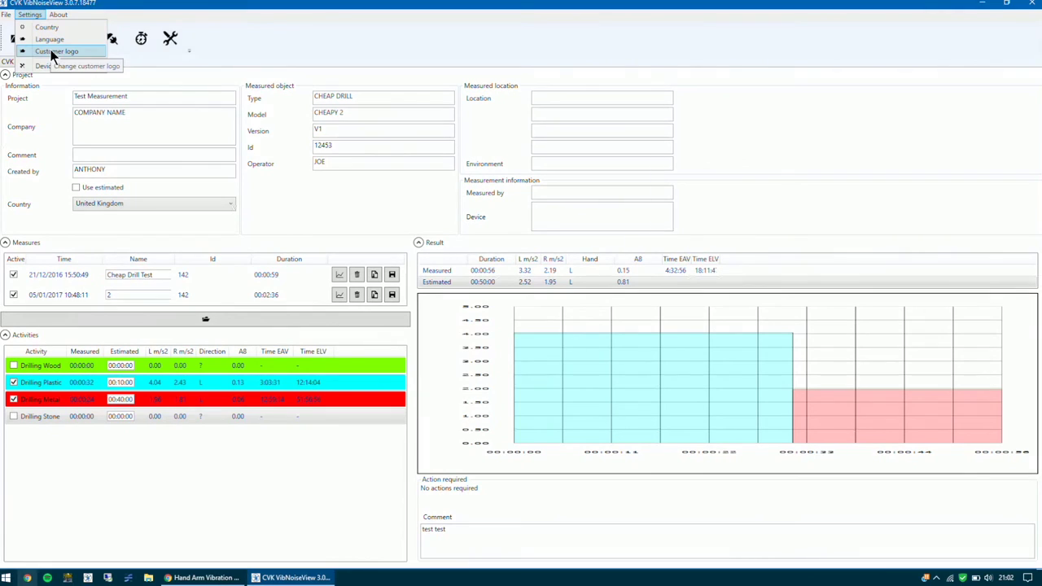
Step: Open the Customer logo settings and dismiss them unchanged
click(51, 50)
click(106, 87)
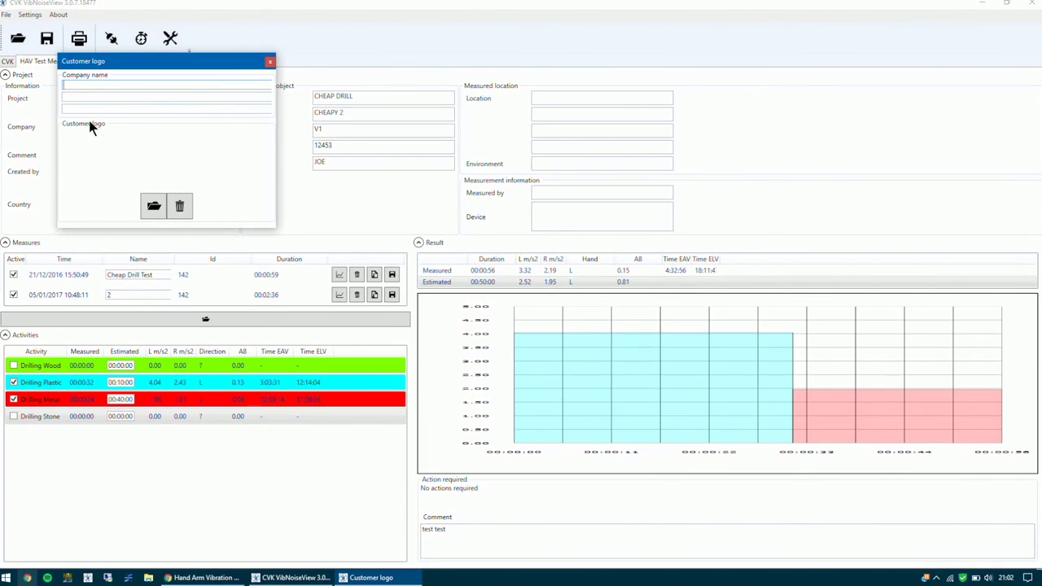
key(Return)
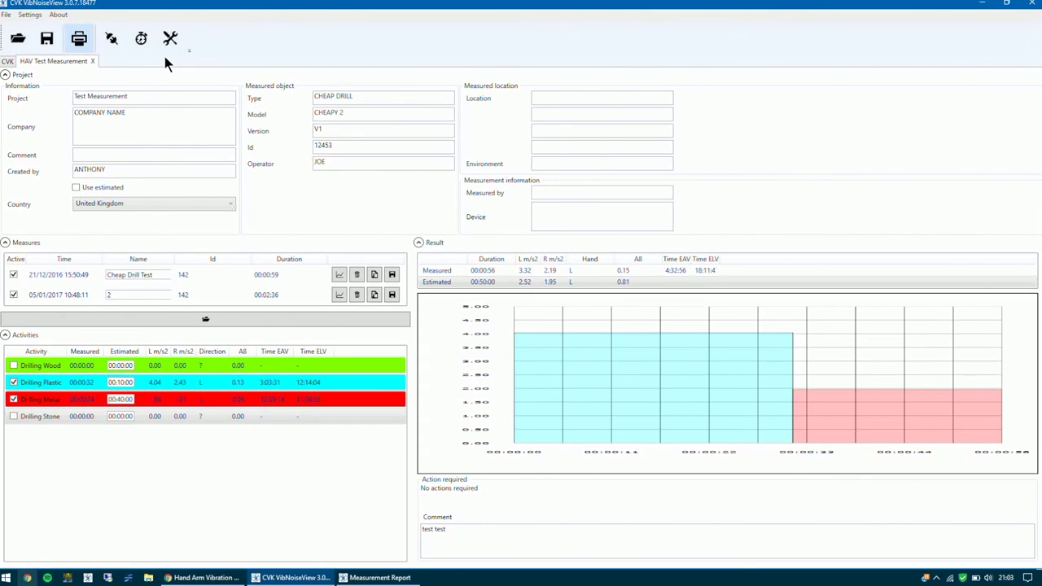
Step: Close the HAV Test Measurement, confirming the prompt
click(6, 15)
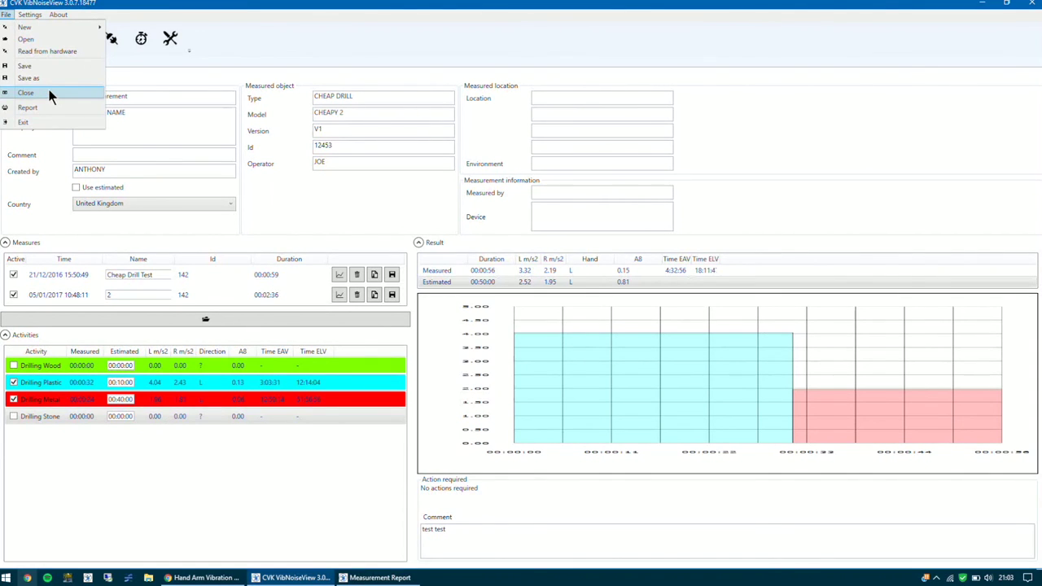
click(49, 96)
click(506, 325)
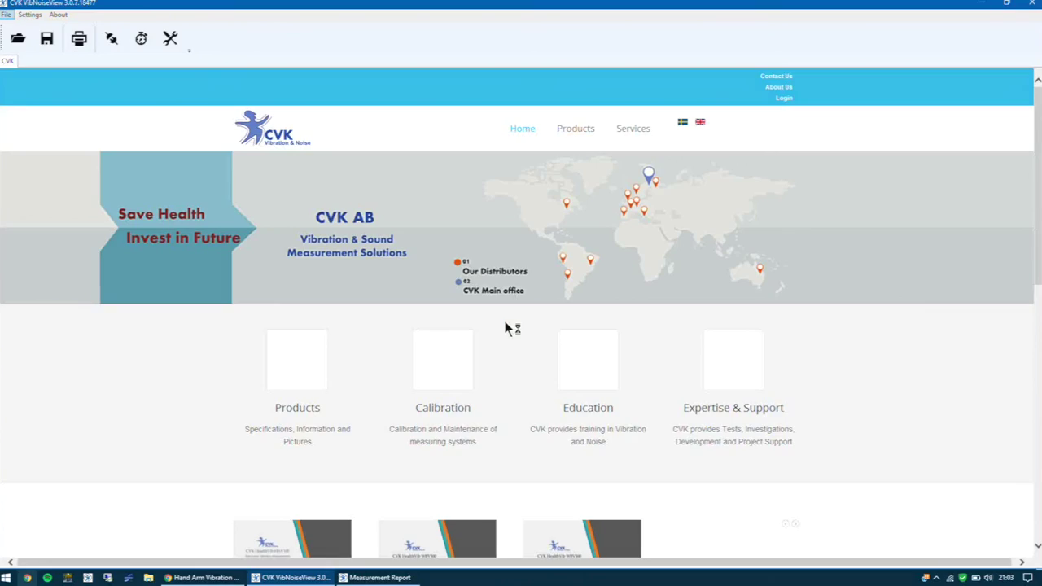